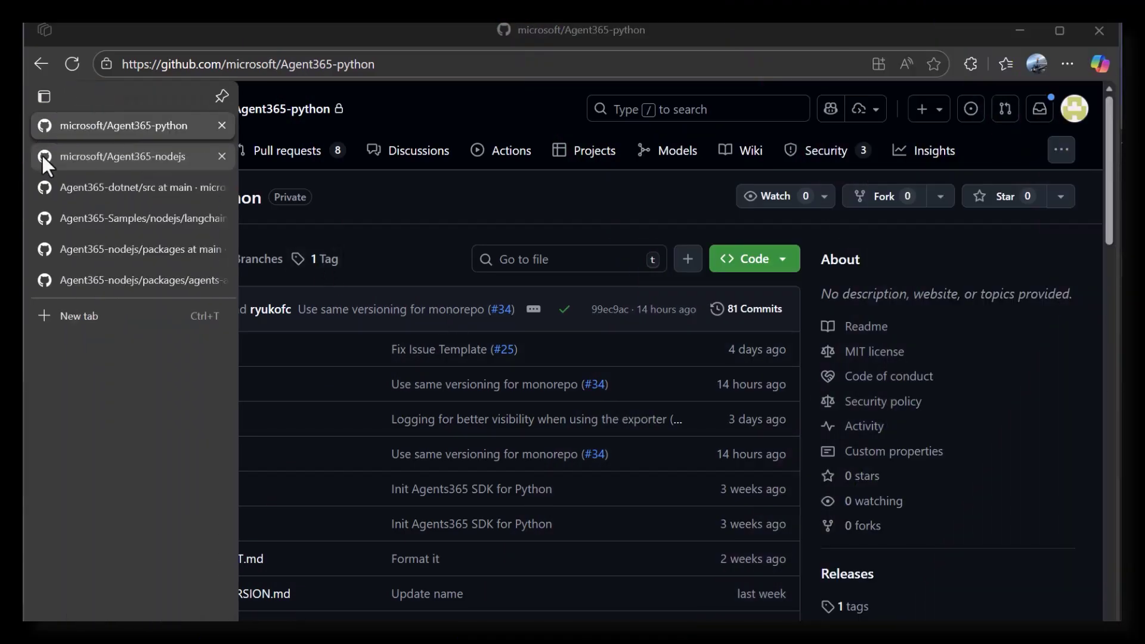
- Check the Agent365-nodejs and Agent365-dotnet/src tabs, then show Agent365-Samples nodejs/langchain/sample-agent
{"action": "left_click", "coordinate": [41, 153]}
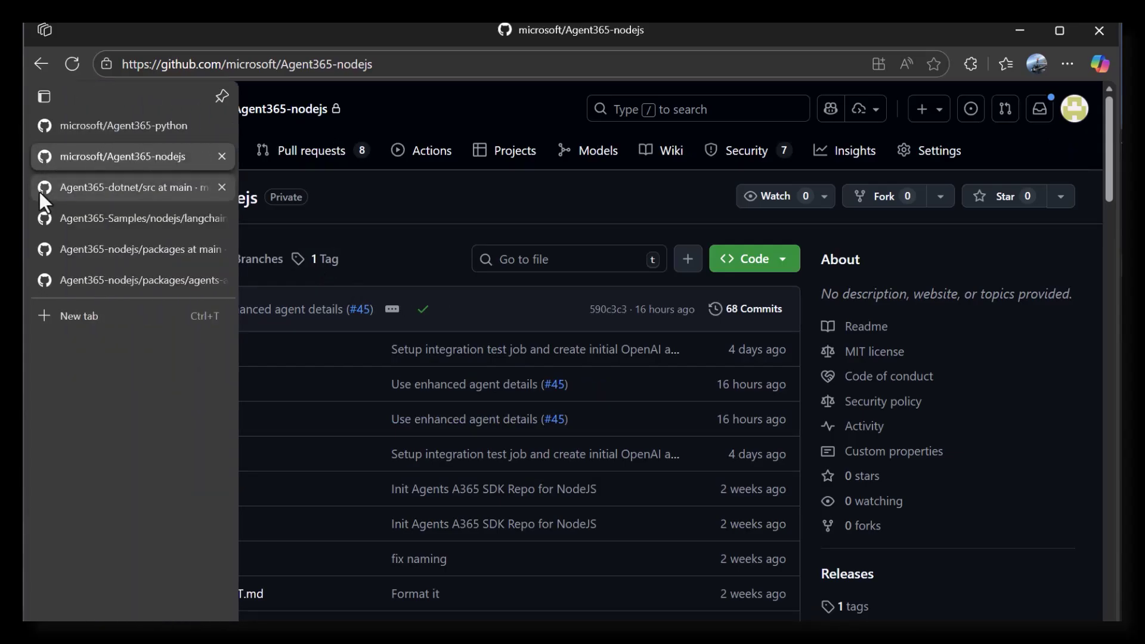
{"action": "left_click", "coordinate": [40, 191]}
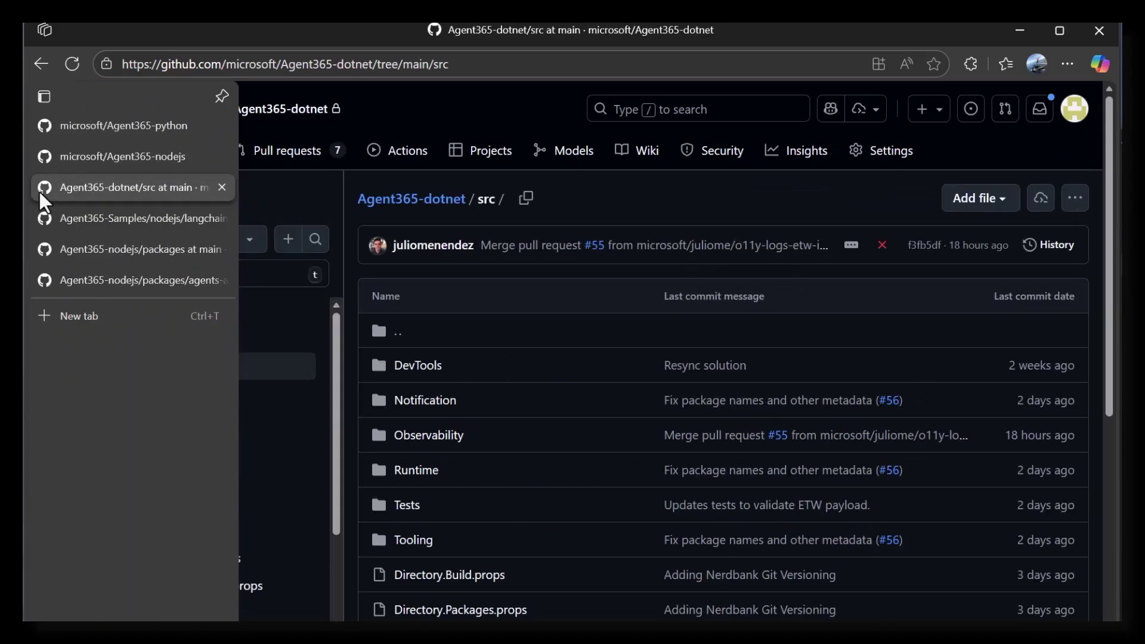
{"action": "left_click", "coordinate": [93, 219]}
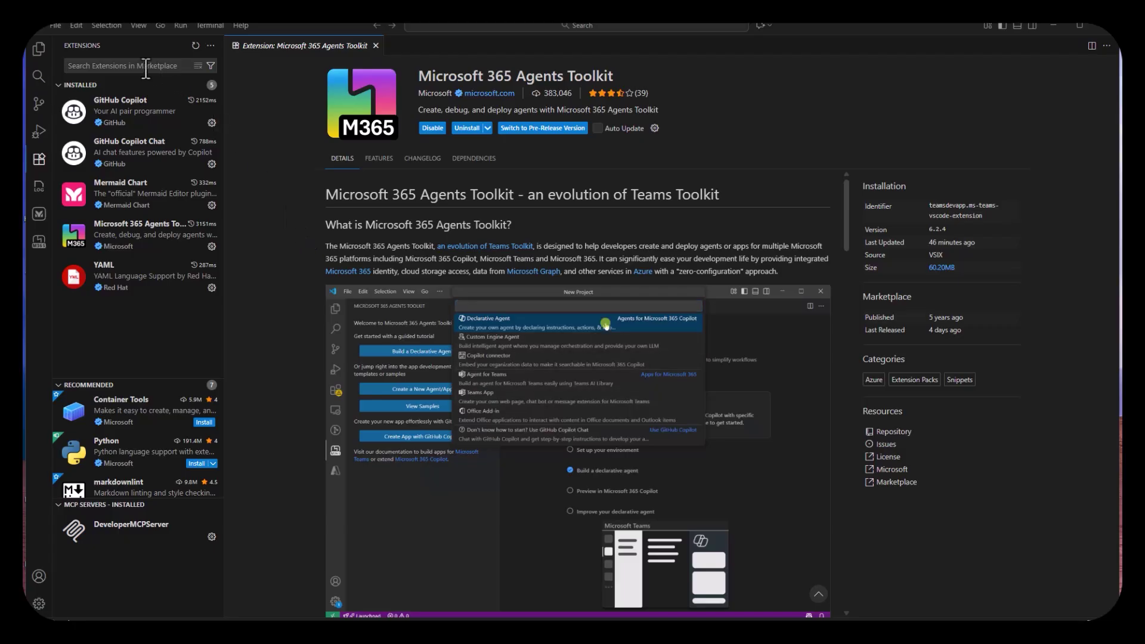
- Find 'agents toolkit' in Extensions and open the Microsoft 365 Agents Toolkit view
{"action": "left_click", "coordinate": [145, 68]}
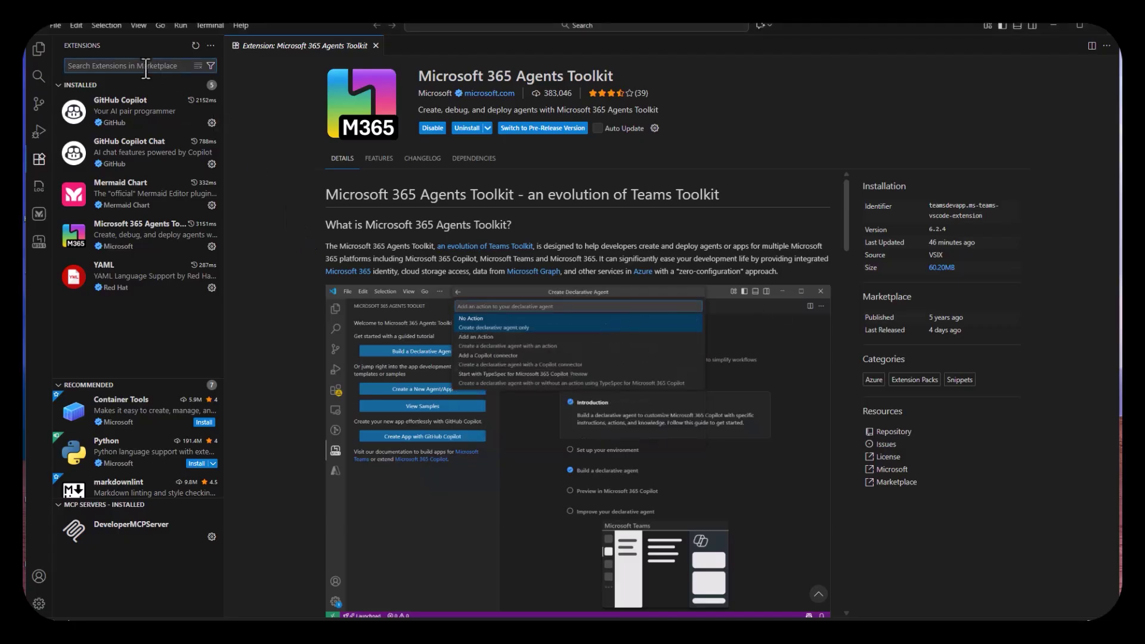
{"action": "type", "text": "agents toolkit"}
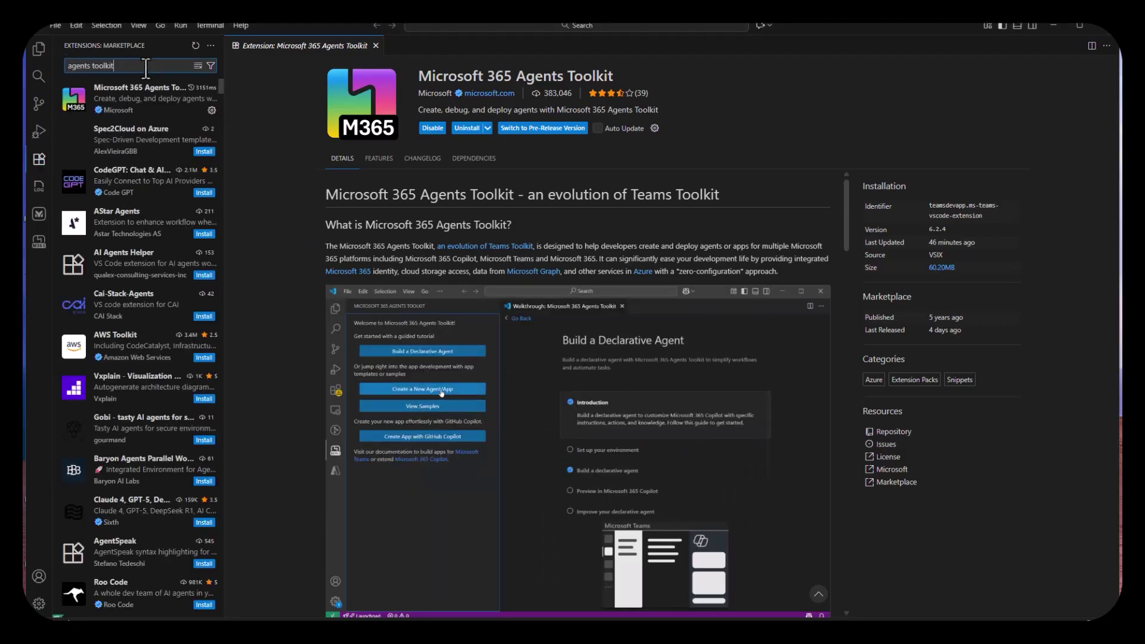
{"action": "left_click", "coordinate": [144, 110]}
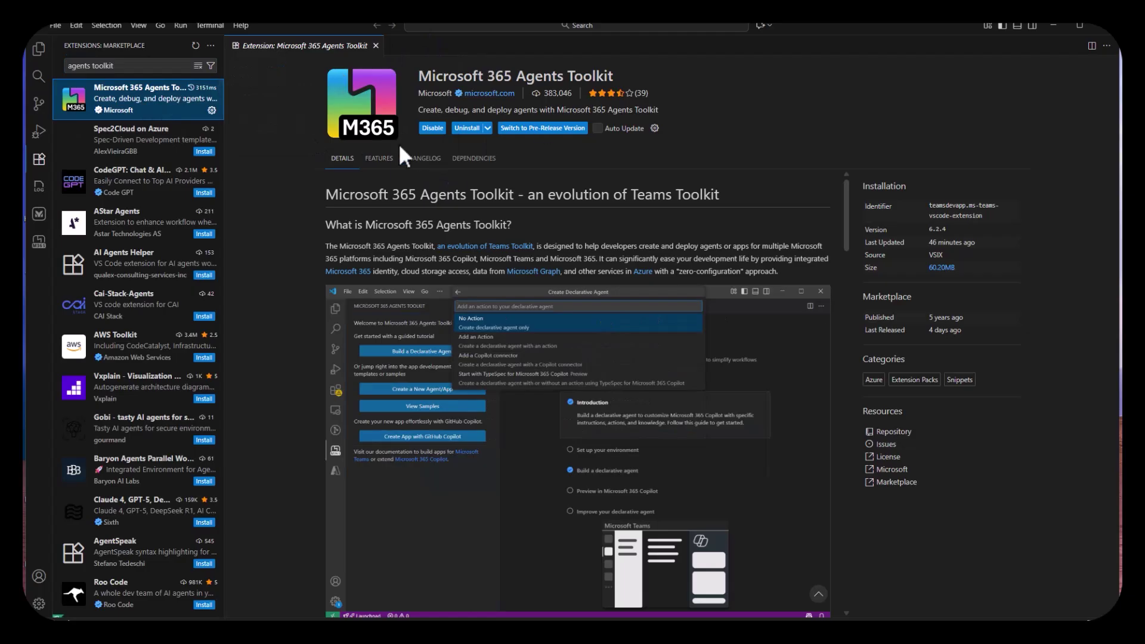
{"action": "left_click", "coordinate": [39, 241]}
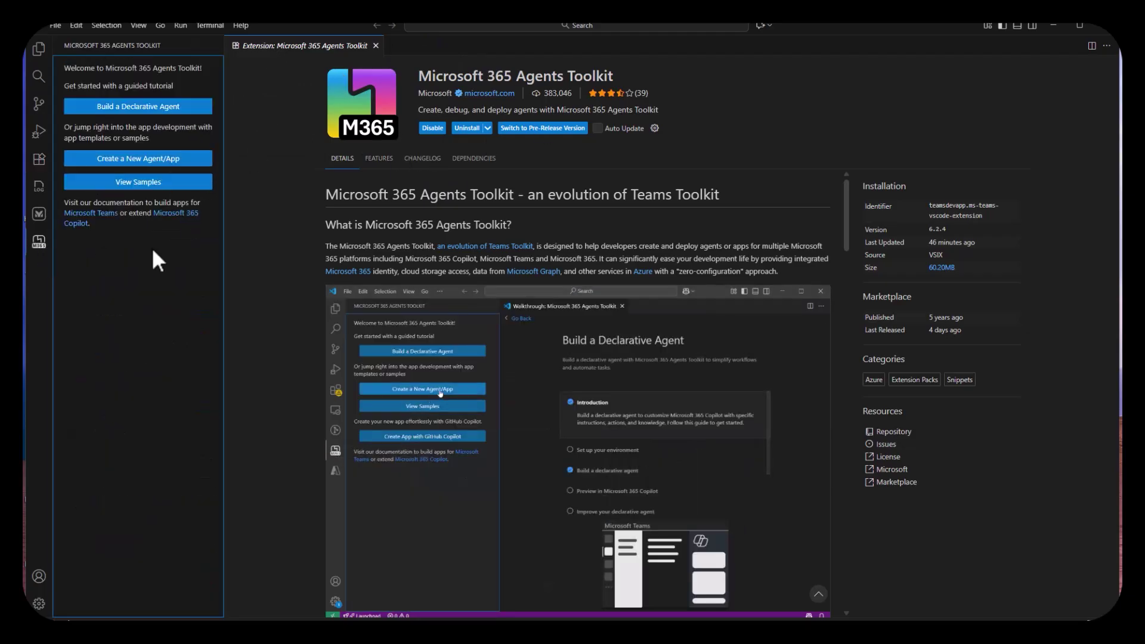
- Create a project from the Langchain Agent with A365 SDK Using NodeJS sample
{"action": "left_click", "coordinate": [138, 181]}
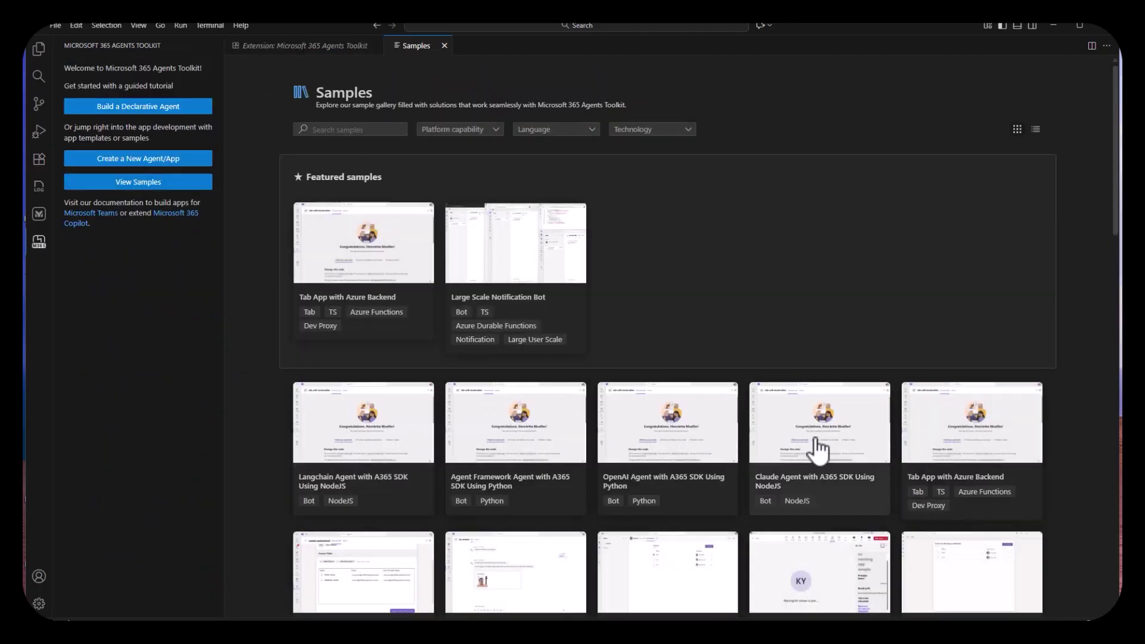
{"action": "left_click", "coordinate": [394, 450]}
{"action": "left_click", "coordinate": [958, 115]}
{"action": "left_click", "coordinate": [549, 71]}
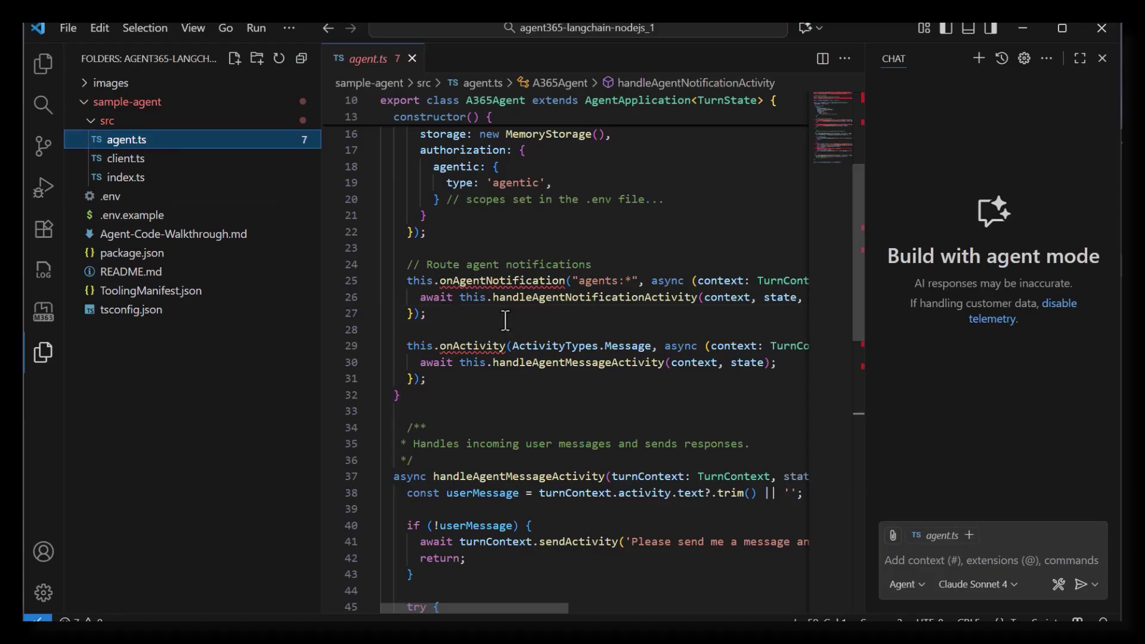
- Highlight agent.ts's notification route, jump to handleAgentNotificationActivity's definition, and inspect getClient
{"action": "left_click_drag", "start_coordinate": [505, 321], "coordinate": [350, 248]}
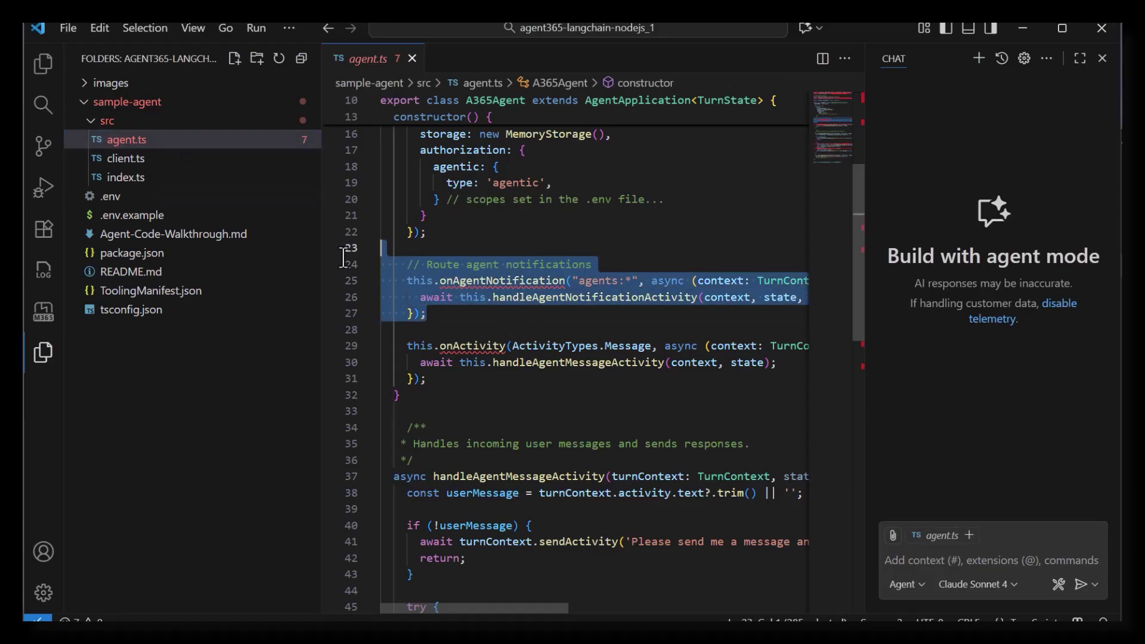
{"action": "left_click", "coordinate": [475, 320]}
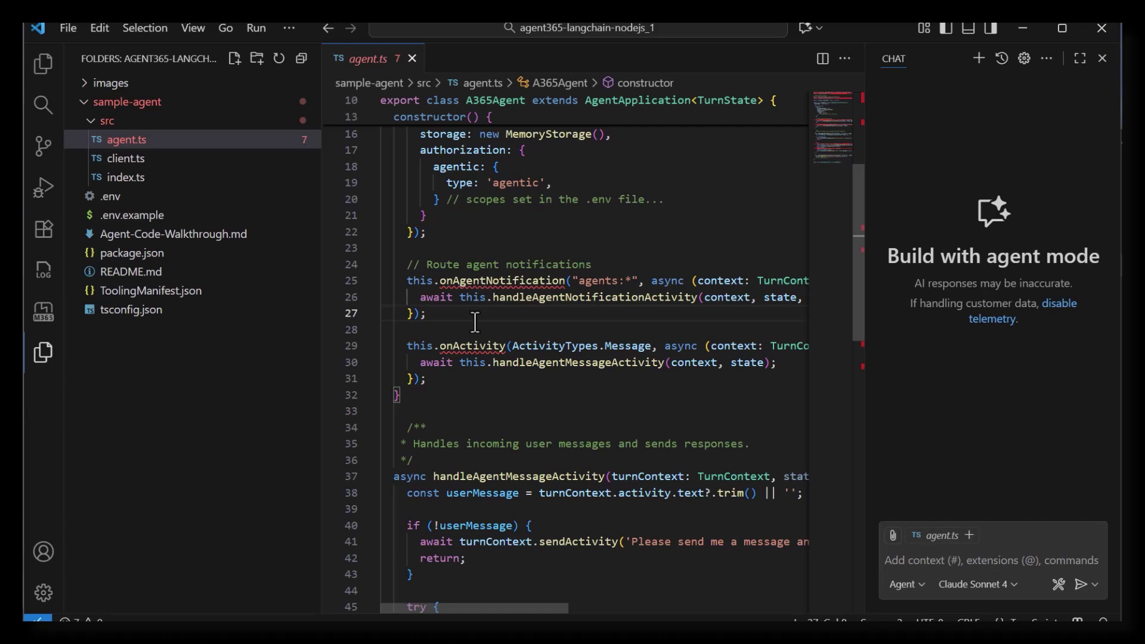
{"action": "left_click", "coordinate": [537, 296], "text": "ctrl"}
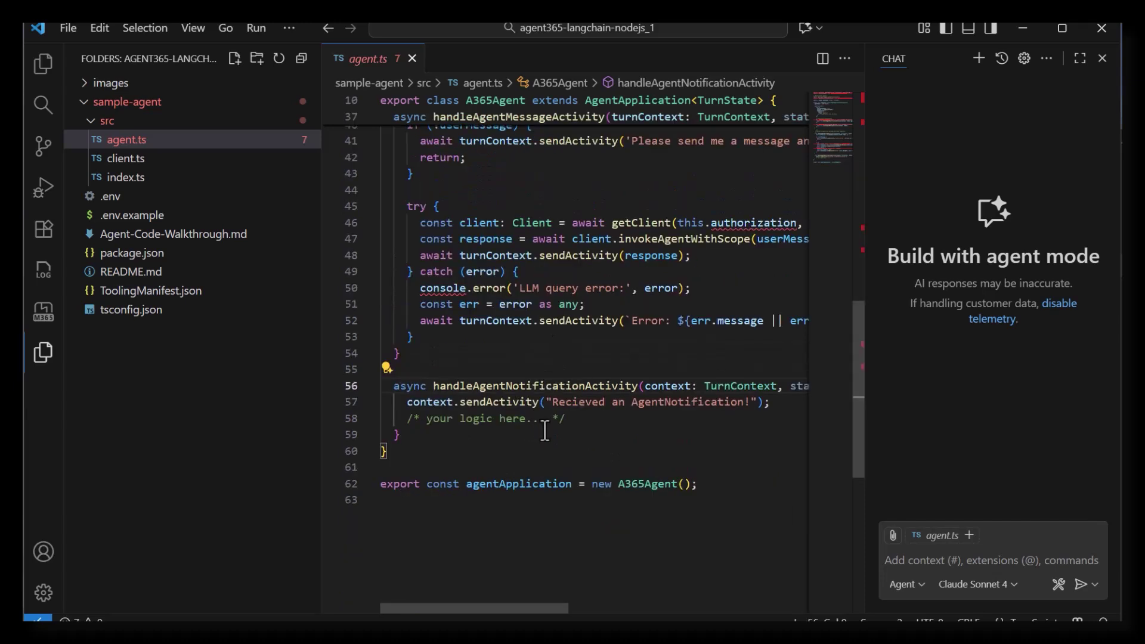
{"action": "scroll", "coordinate": [544, 430], "scroll_direction": "up", "scroll_amount": 1}
{"action": "scroll", "coordinate": [544, 431], "scroll_direction": "up", "scroll_amount": 1}
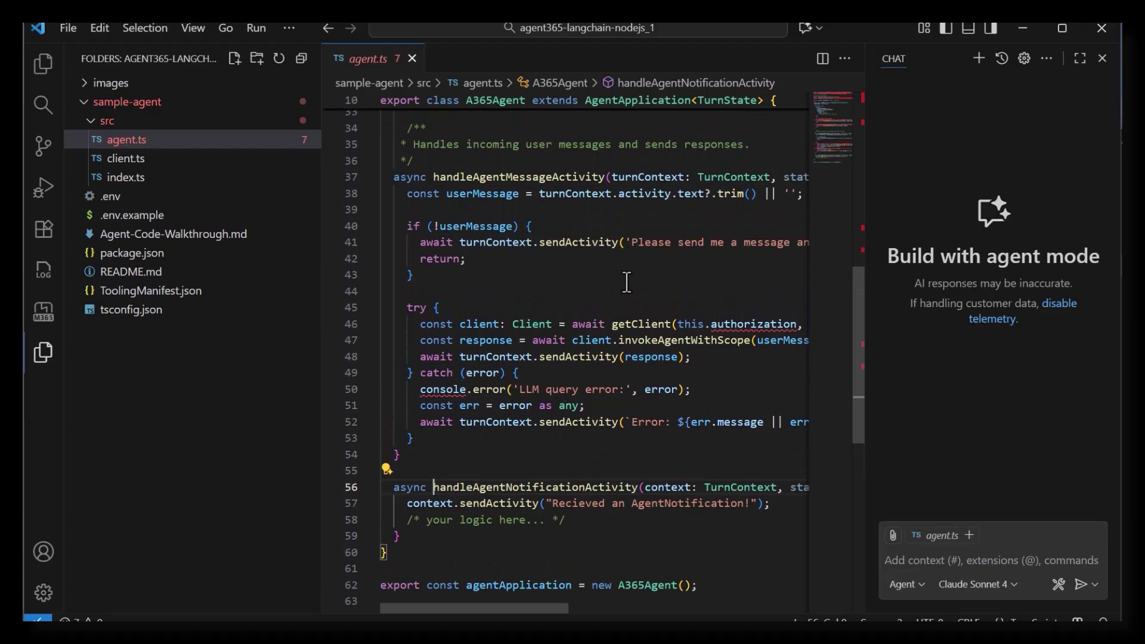
{"action": "mouse_move", "coordinate": [642, 324]}
{"action": "scroll", "coordinate": [623, 297], "scroll_direction": "up", "scroll_amount": 1}
{"action": "scroll", "coordinate": [623, 297], "scroll_direction": "up", "scroll_amount": 5}
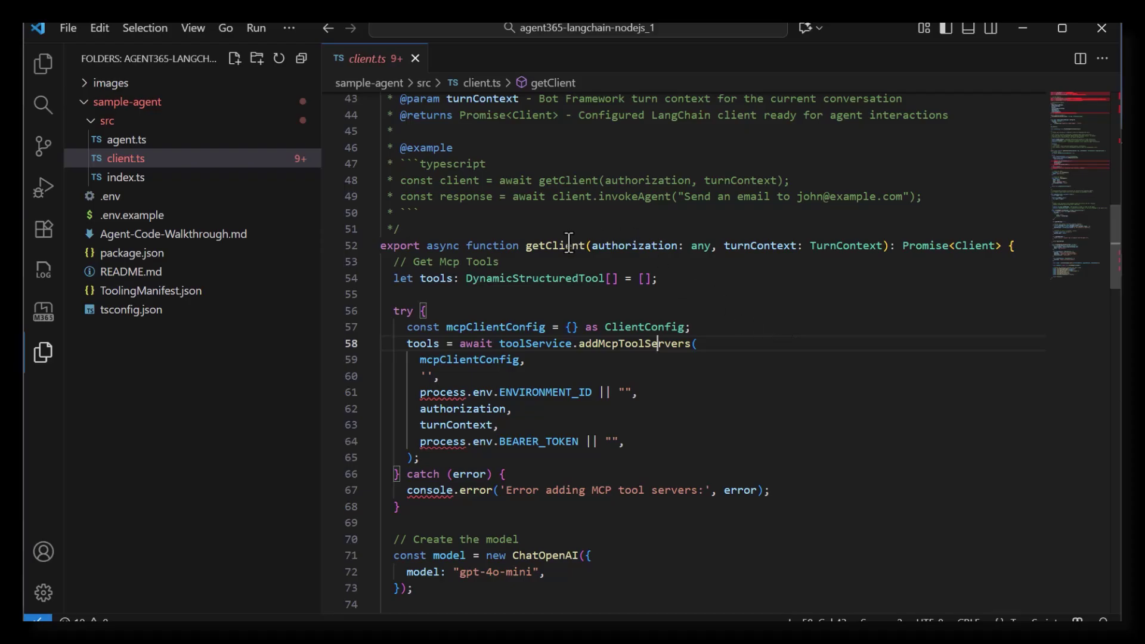
- Read client.ts down to invokeAgentWithScope, then open ToolingManifest.json with its mcp_MailTools and mcp_NLWeb servers
{"action": "key", "text": "Right"}
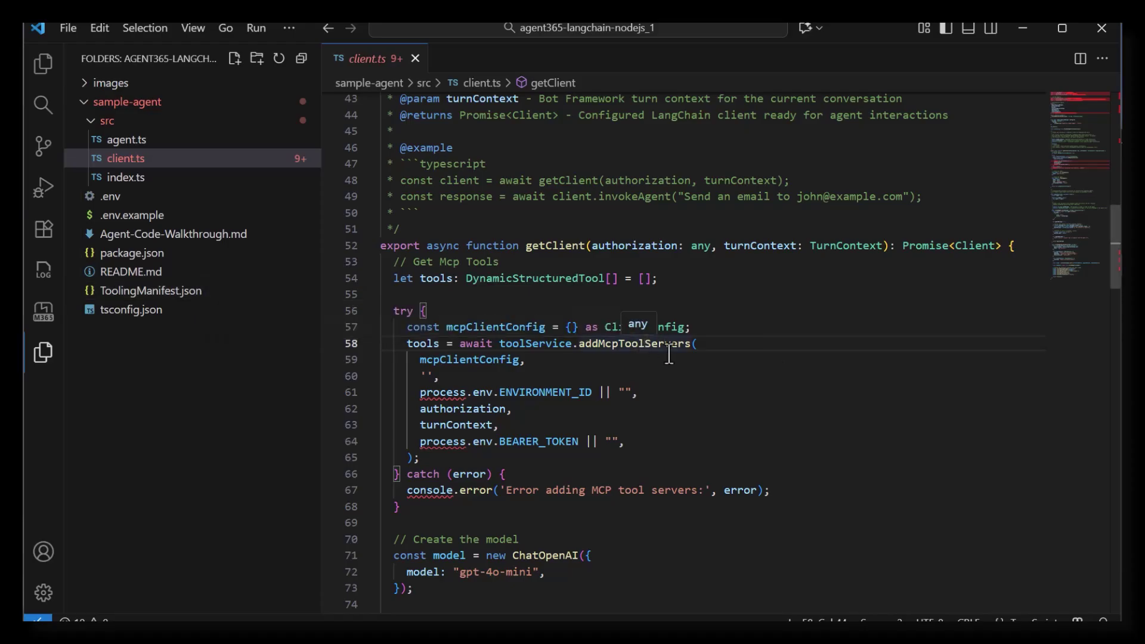
{"action": "scroll", "coordinate": [669, 353], "scroll_direction": "down", "scroll_amount": 5}
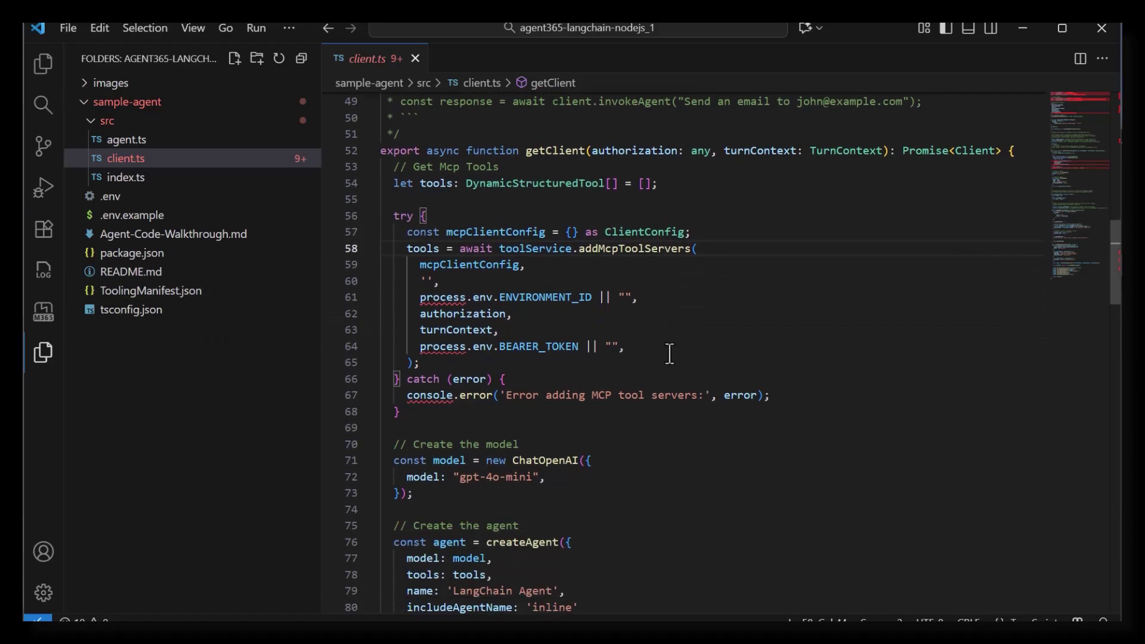
{"action": "scroll", "coordinate": [669, 354], "scroll_direction": "down", "scroll_amount": 1}
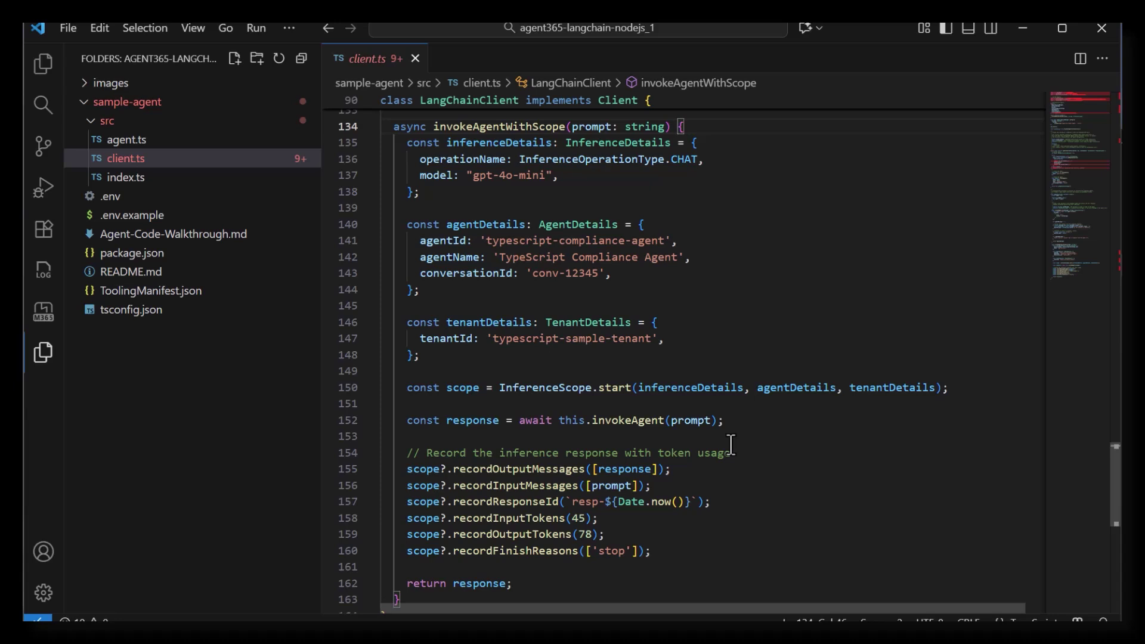
{"action": "left_click", "coordinate": [179, 291]}
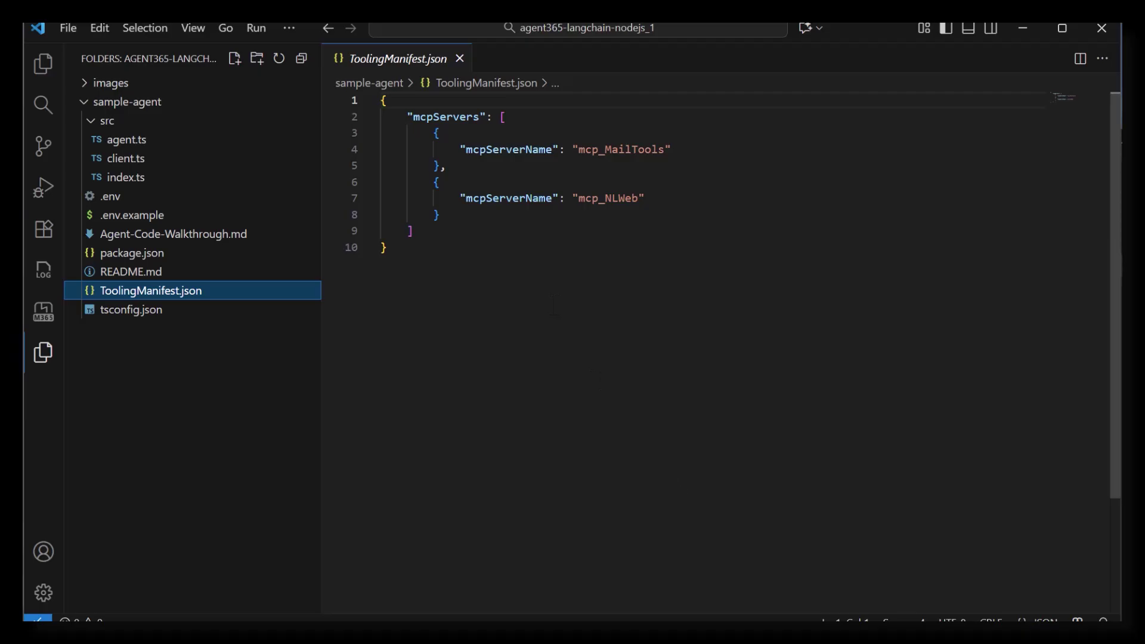
- In a new terminal, run agentsplayground to launch the Agents Playground
{"action": "left_click", "coordinate": [553, 307]}
{"action": "left_click", "coordinate": [257, 29]}
{"action": "mouse_move", "coordinate": [289, 36]}
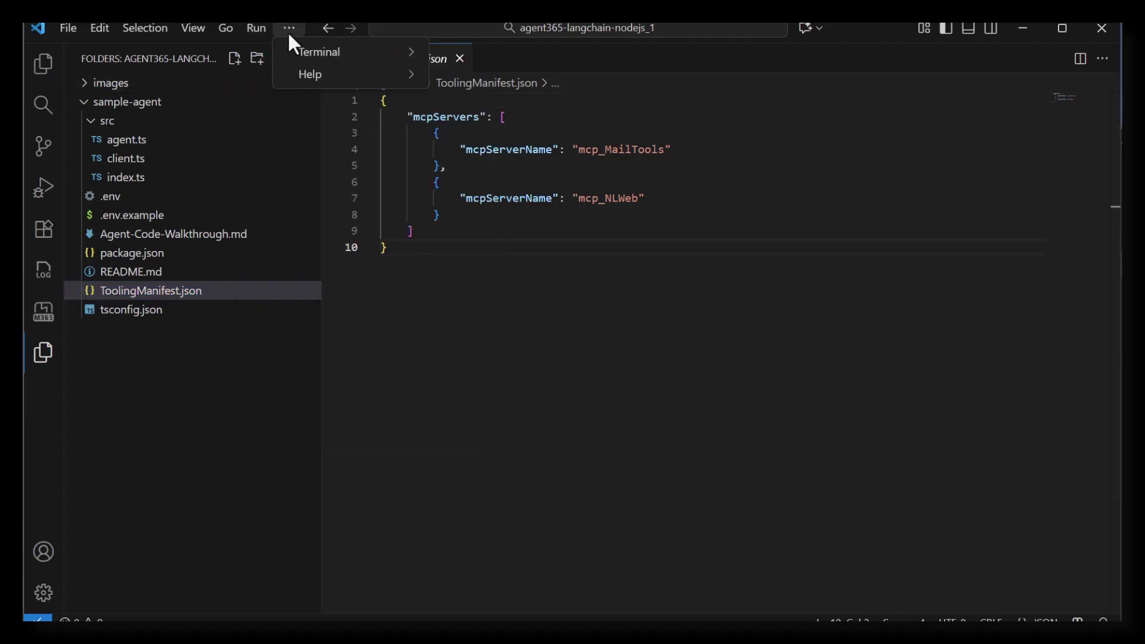
{"action": "mouse_move", "coordinate": [316, 53]}
{"action": "left_click", "coordinate": [477, 53]}
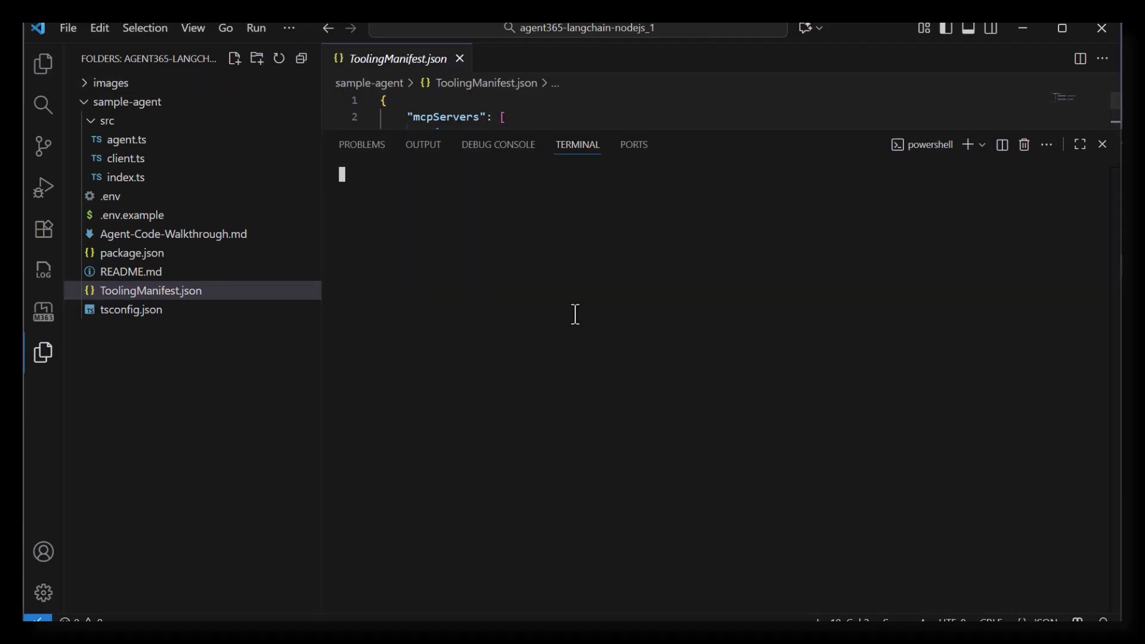
{"action": "type", "text": "agentsplaygroun"}
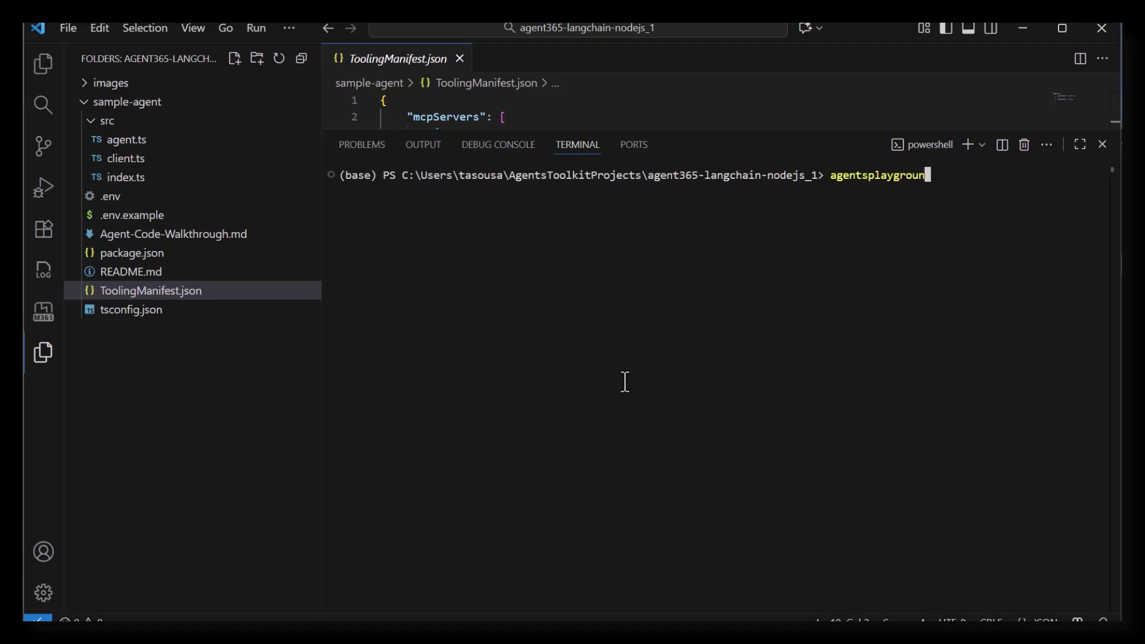
{"action": "type", "text": "d"}
{"action": "key", "text": "Return"}
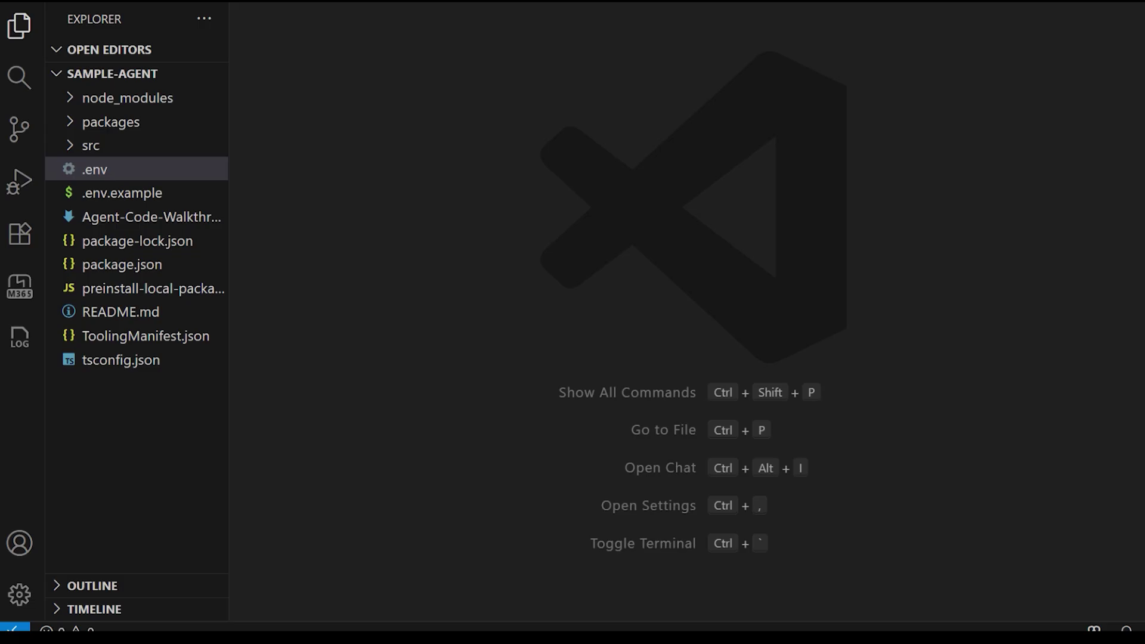
- Show sample-agent's ToolingManifest.json, whose mcpServers list is empty, with a terminal panel below it
{"action": "left_click", "coordinate": [191, 337]}
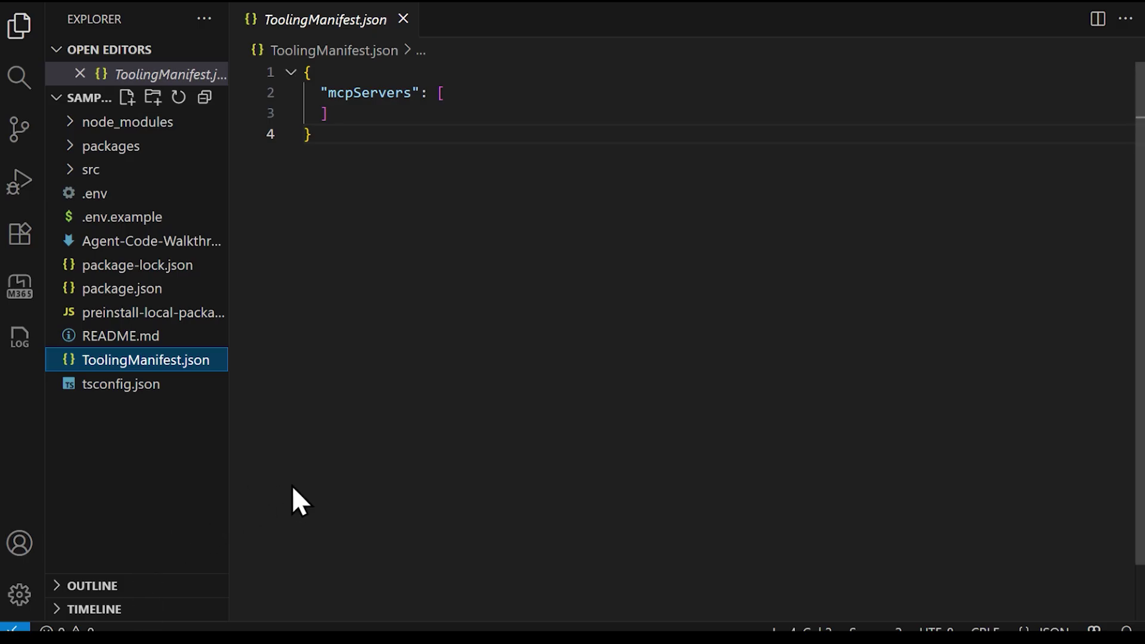
{"action": "key", "text": "ctrl+grave"}
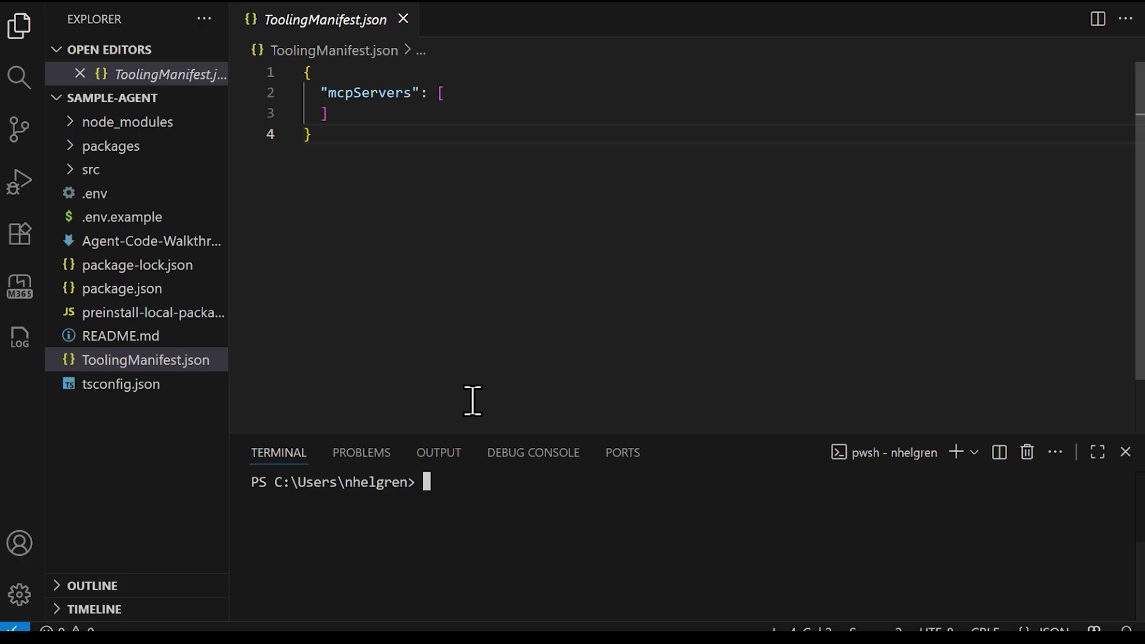
- Run a365 -h and a365 develop -h in an enlarged terminal to review CLI help
{"action": "type", "text": "a"}
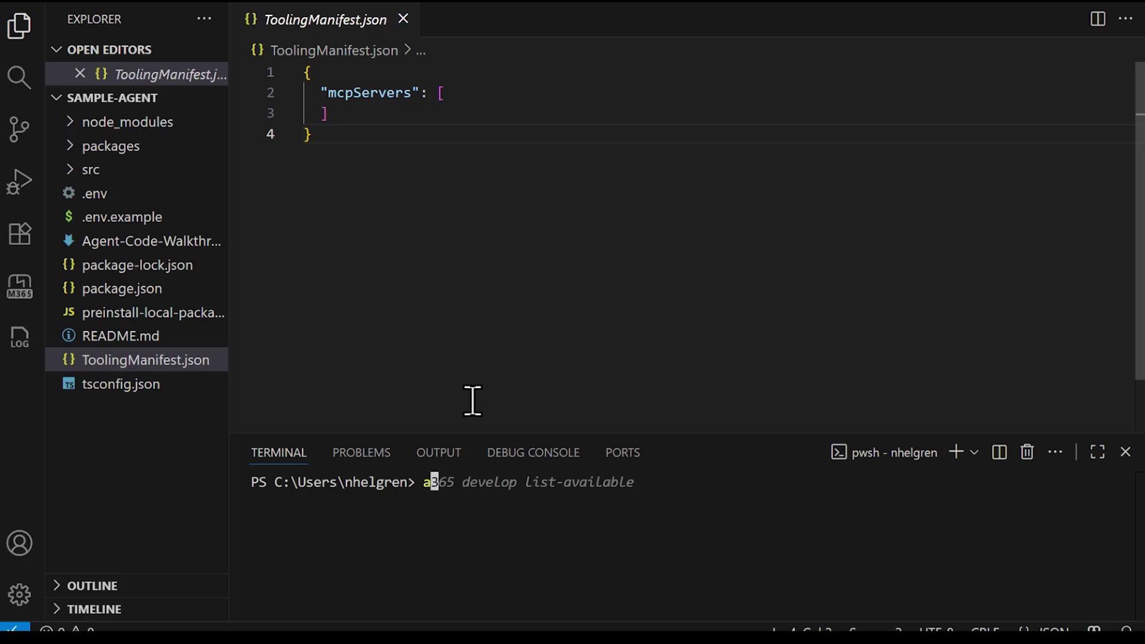
{"action": "type", "text": "365 -h"}
{"action": "key", "text": "Return"}
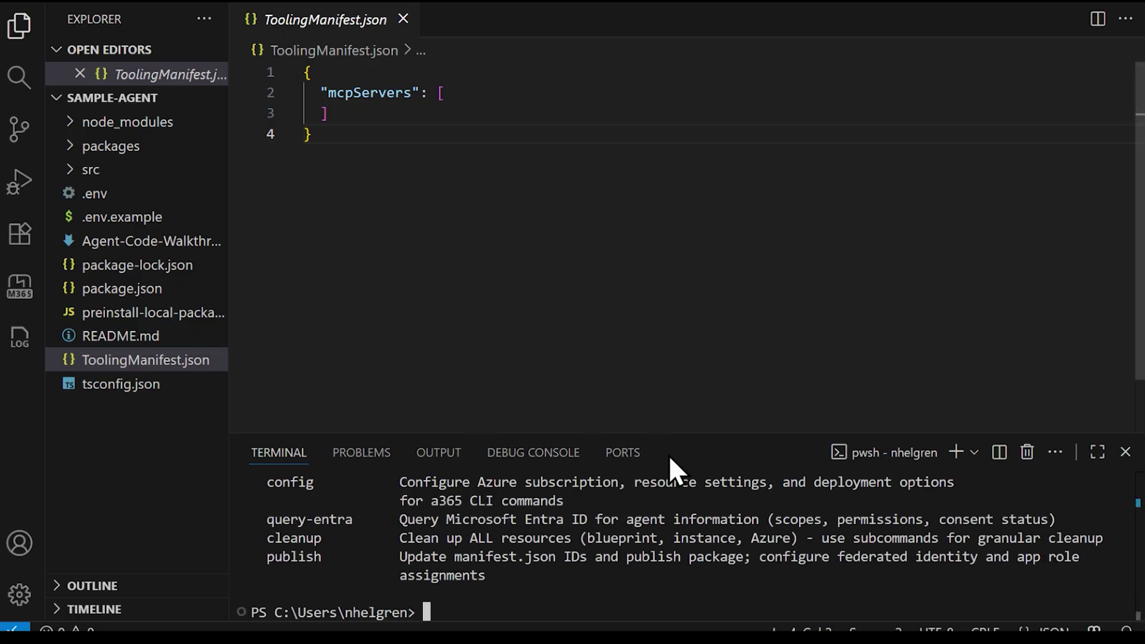
{"action": "left_click_drag", "start_coordinate": [660, 434], "coordinate": [634, 159]}
{"action": "type", "text": "a365"}
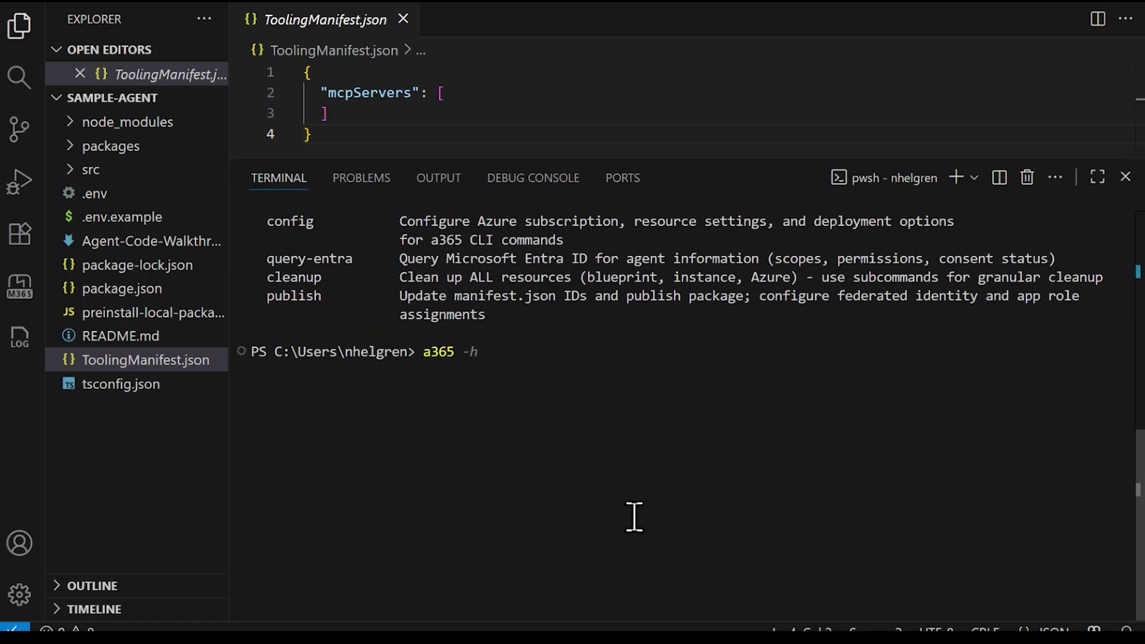
{"action": "type", "text": " develop "}
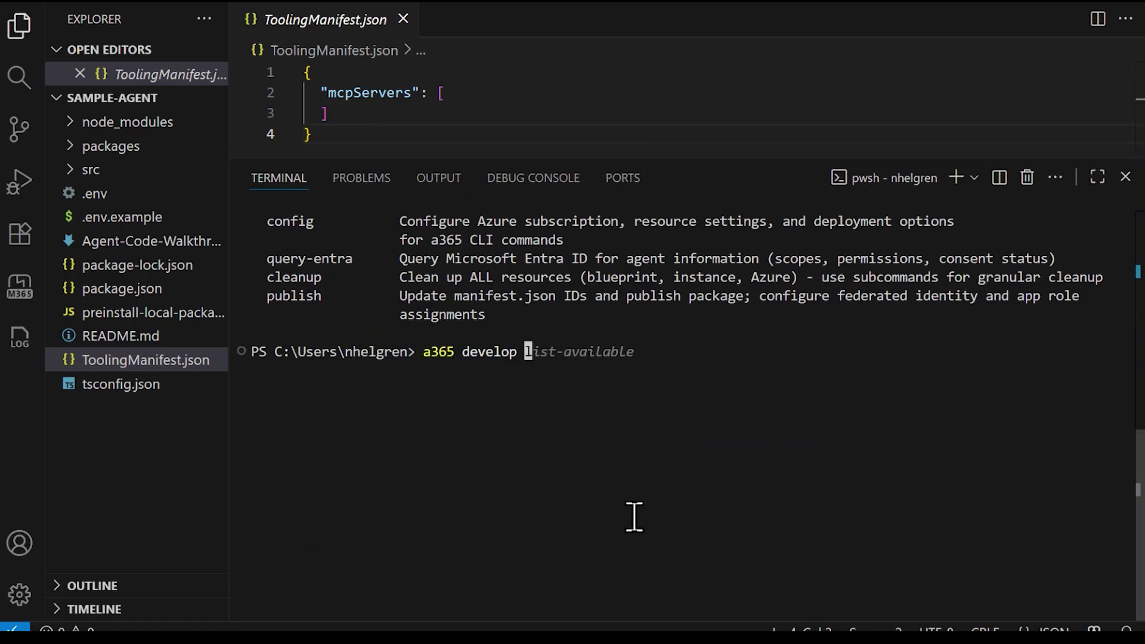
{"action": "type", "text": "-h"}
{"action": "key", "text": "Return"}
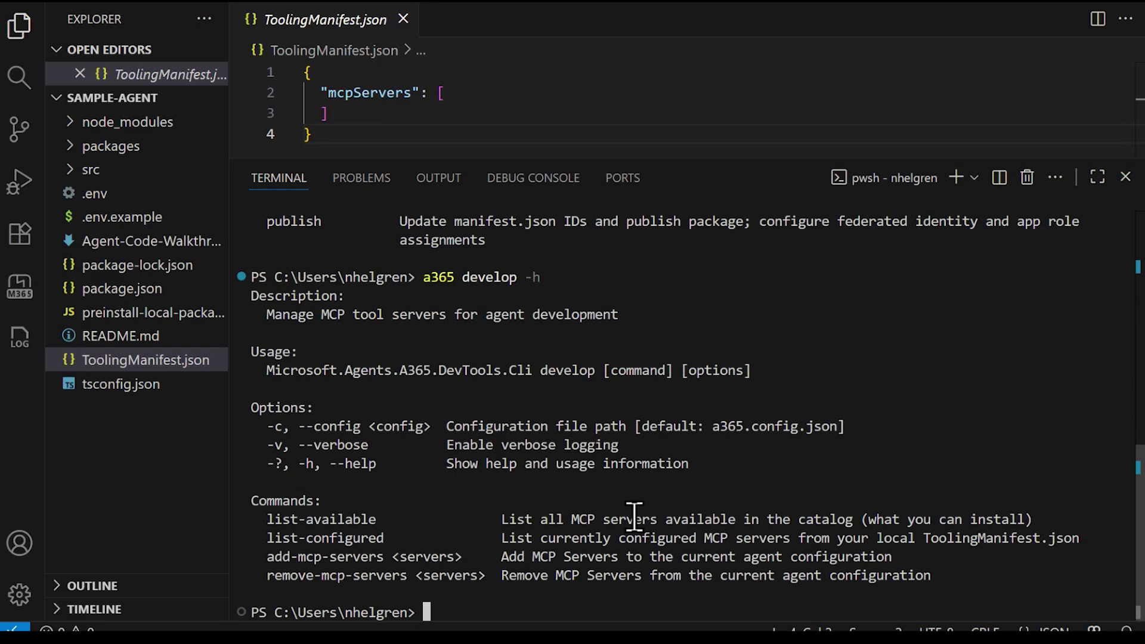
- Run a365 develop list-available and locate mcp_MailTools in the catalog output
{"action": "type", "text": "a365 develop "}
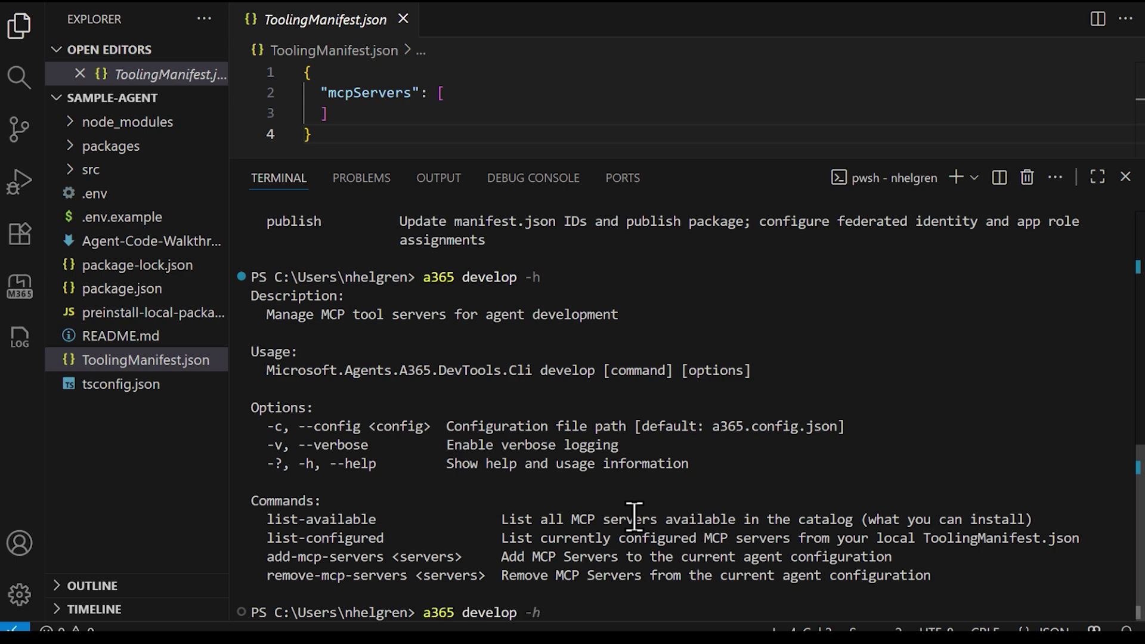
{"action": "type", "text": "list-available"}
{"action": "key", "text": "Return"}
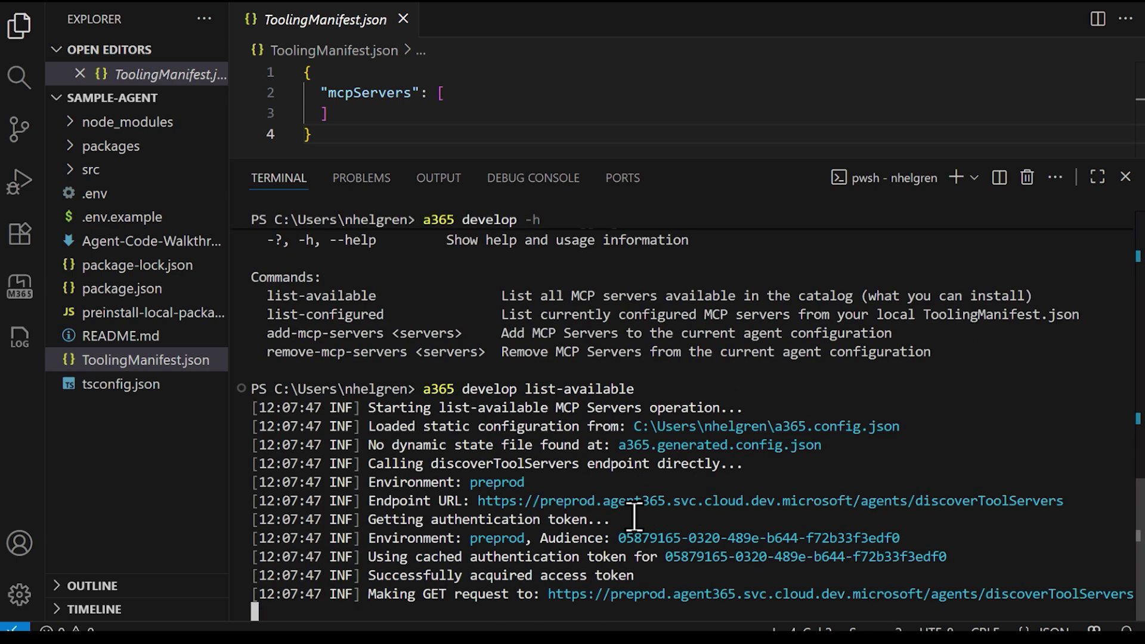
{"action": "scroll", "coordinate": [634, 516], "scroll_direction": "up", "scroll_amount": 7}
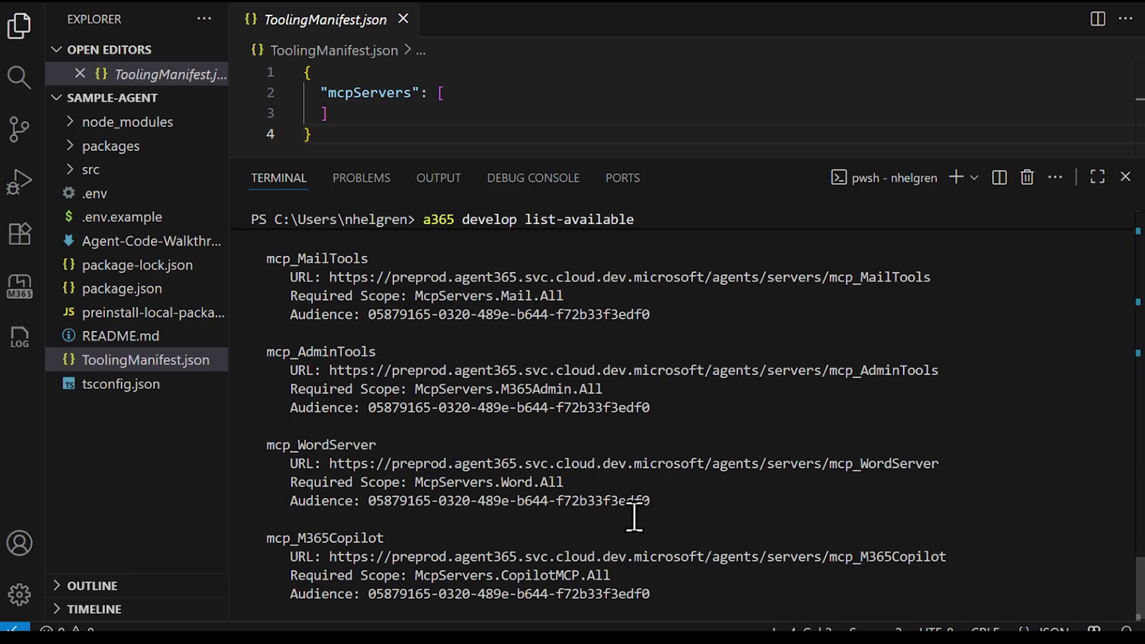
{"action": "scroll", "coordinate": [634, 516], "scroll_direction": "up", "scroll_amount": 7}
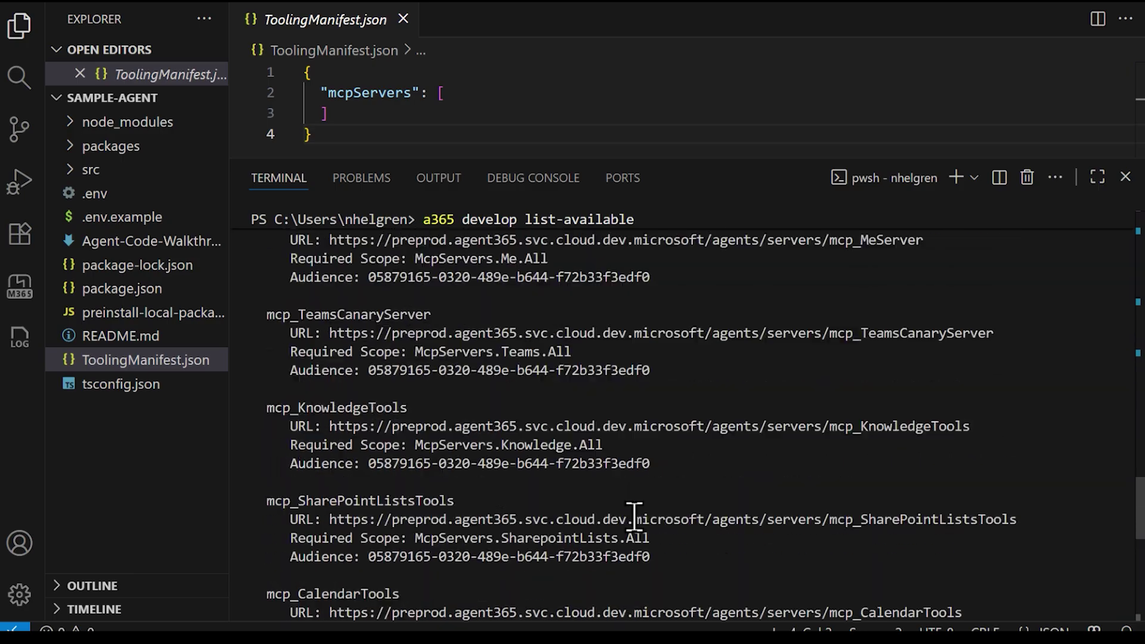
{"action": "scroll", "coordinate": [566, 512], "scroll_direction": "down", "scroll_amount": 9}
{"action": "double_click", "coordinate": [301, 519]}
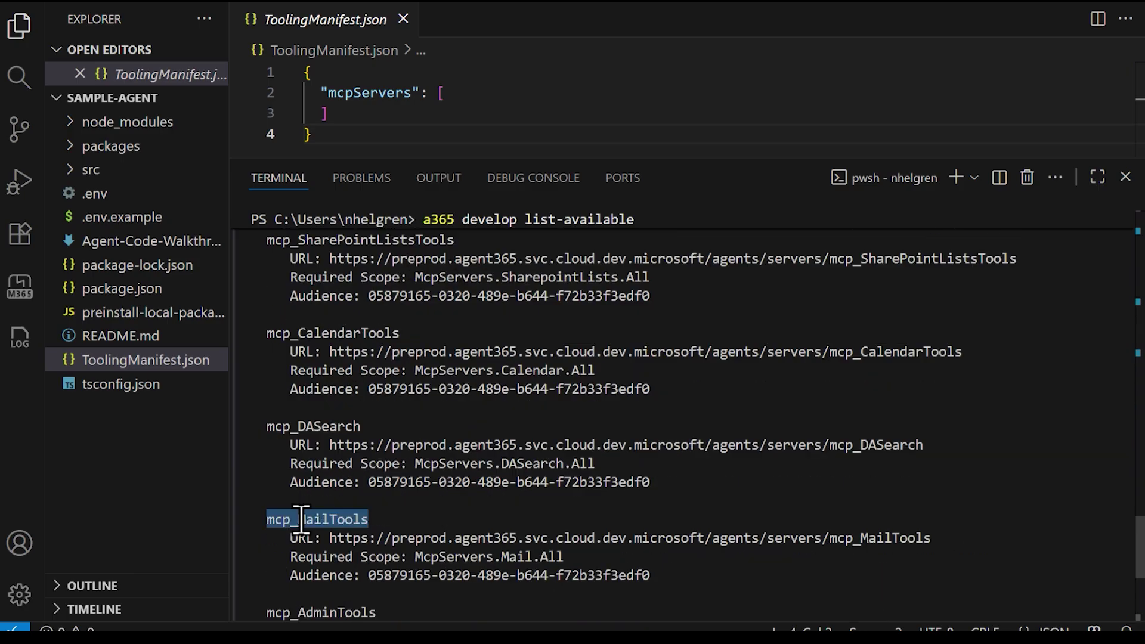
{"action": "left_click", "coordinate": [299, 518]}
{"action": "scroll", "coordinate": [299, 518], "scroll_direction": "down", "scroll_amount": 5}
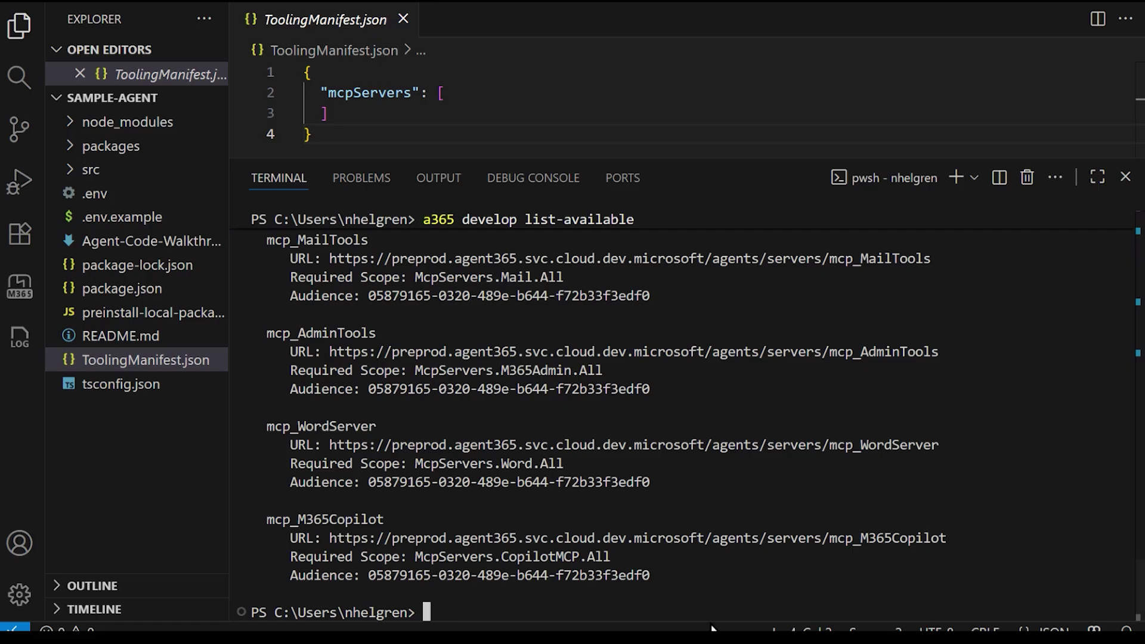
{"action": "type", "text": "a365 develop a"}
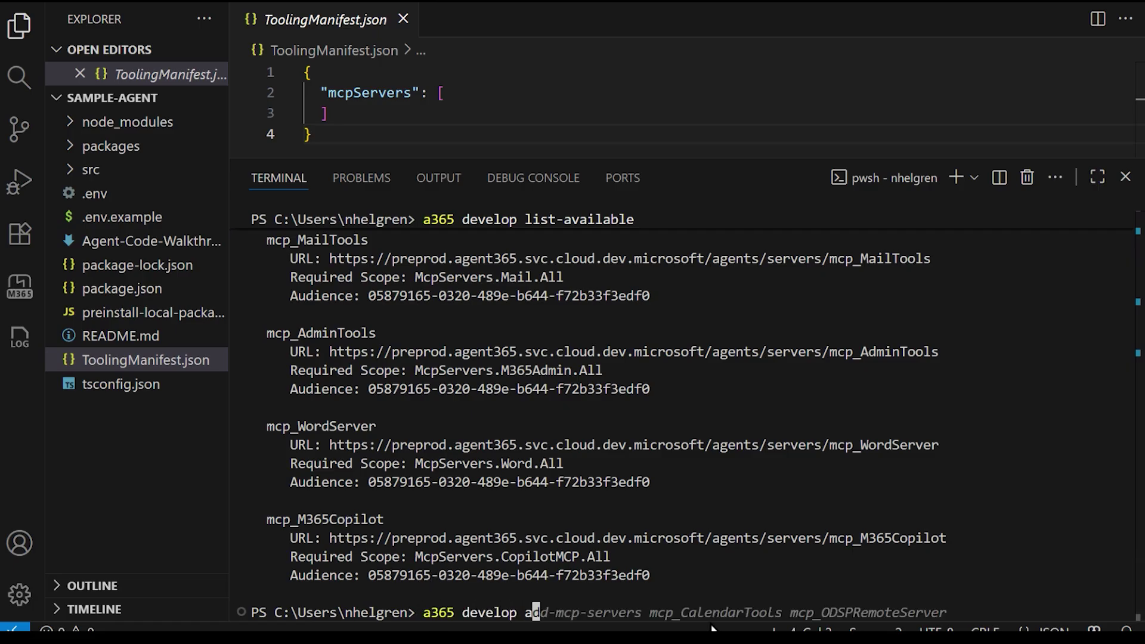
{"action": "type", "text": "dd-mcp-servers mcp_MailTools"}
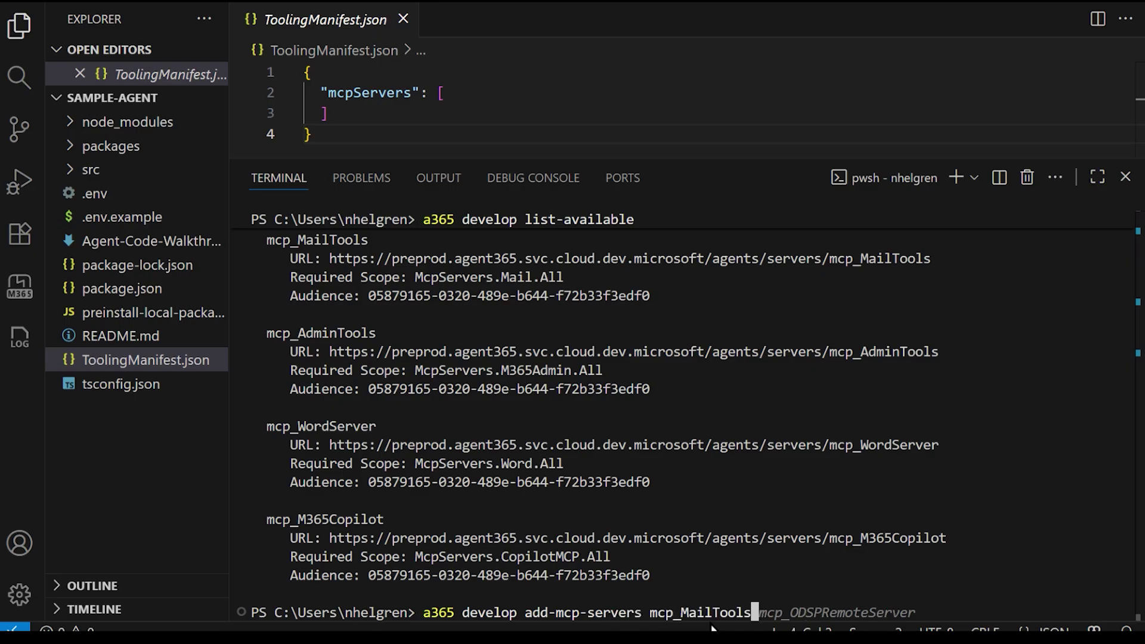
- Add mcp_MailTools to the manifest and enlarge the editor to review its URL, scope and audience
{"action": "key", "text": "Return"}
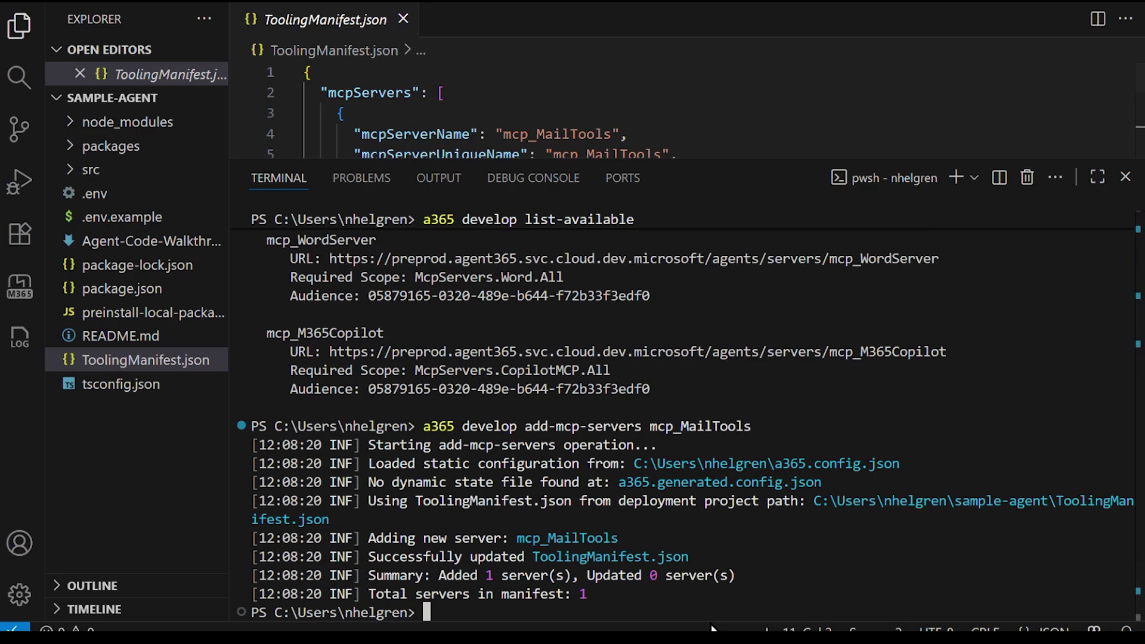
{"action": "left_click_drag", "start_coordinate": [700, 156], "coordinate": [738, 471]}
{"action": "left_click", "coordinate": [625, 245]}
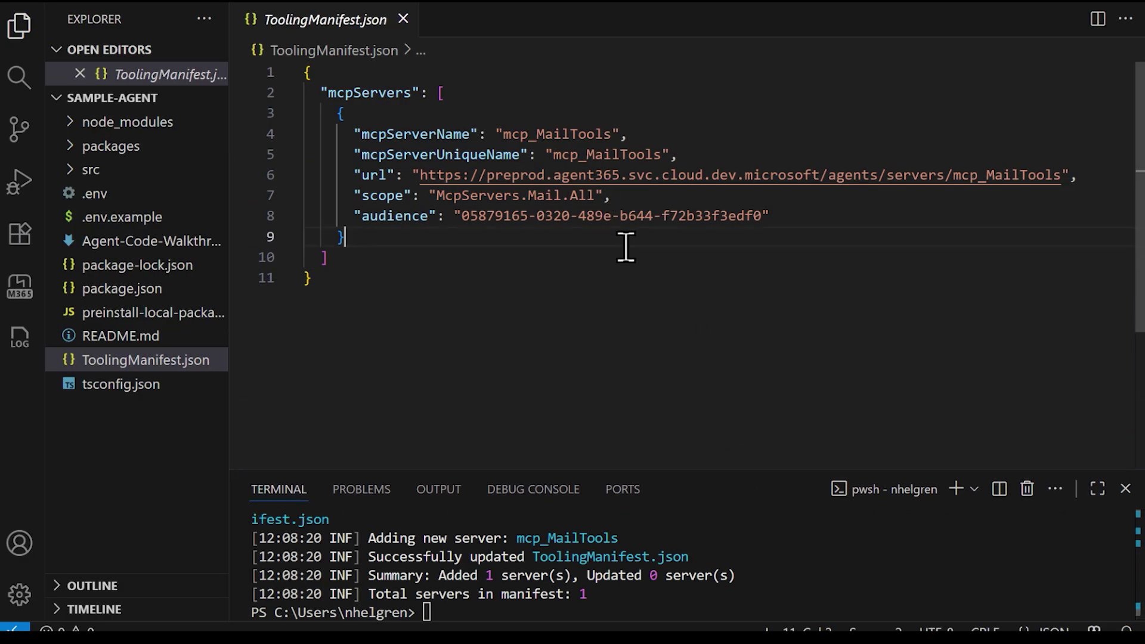
{"action": "double_click", "coordinate": [626, 244]}
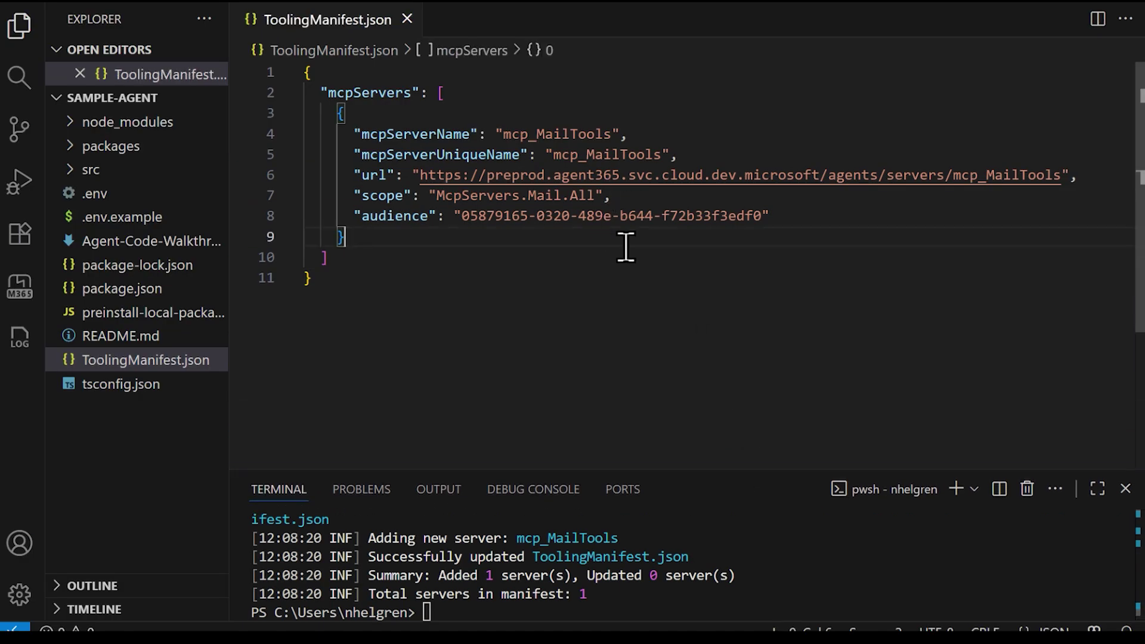
{"action": "left_click", "coordinate": [622, 251]}
- Rerun a365 develop add-mcp-servers mcp_MailTools from the terminal history
{"action": "left_click", "coordinate": [455, 613]}
{"action": "key", "text": "Up"}
{"action": "key", "text": "Return"}
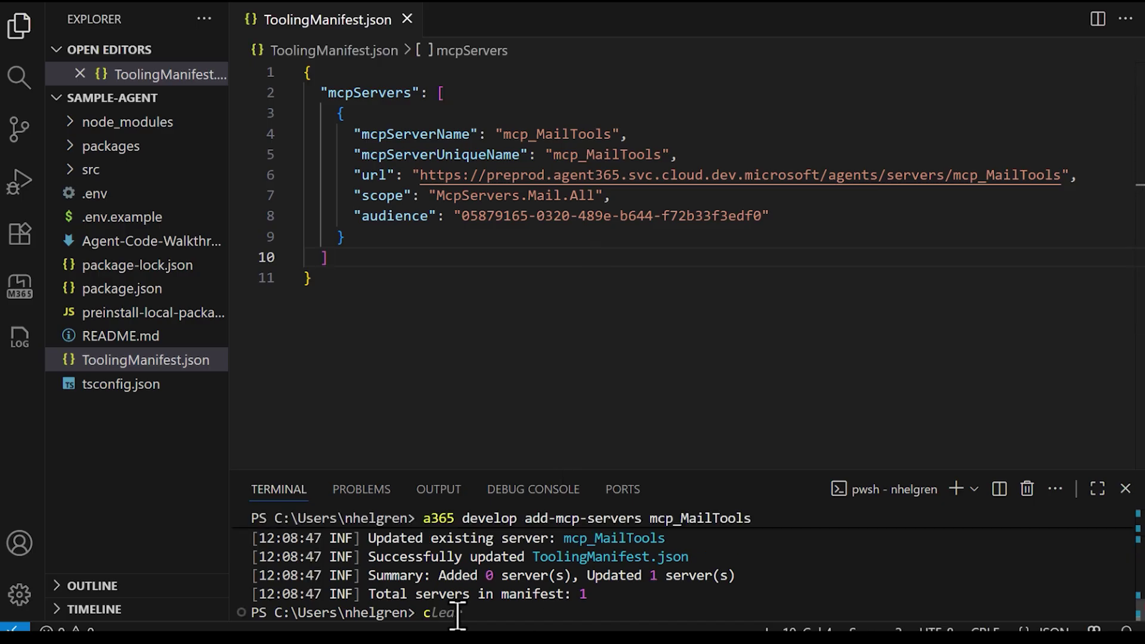
- Run npm run dev in sample-agent to serve the agent on port 3978
{"action": "type", "text": "cd sample-agent"}
{"action": "key", "text": "Return"}
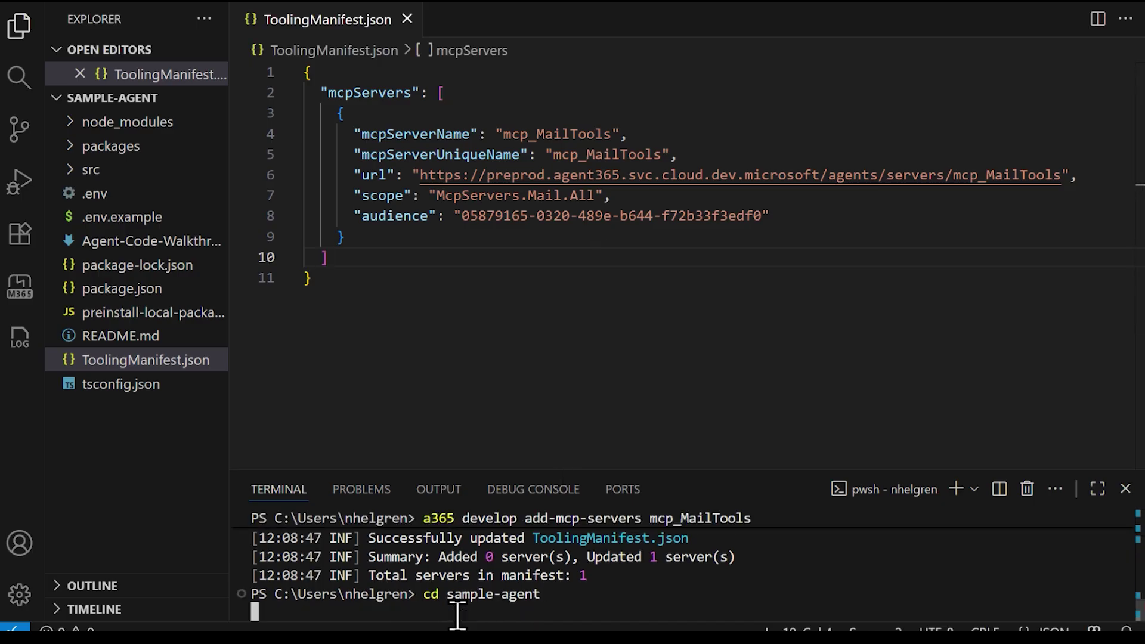
{"action": "type", "text": "npm"}
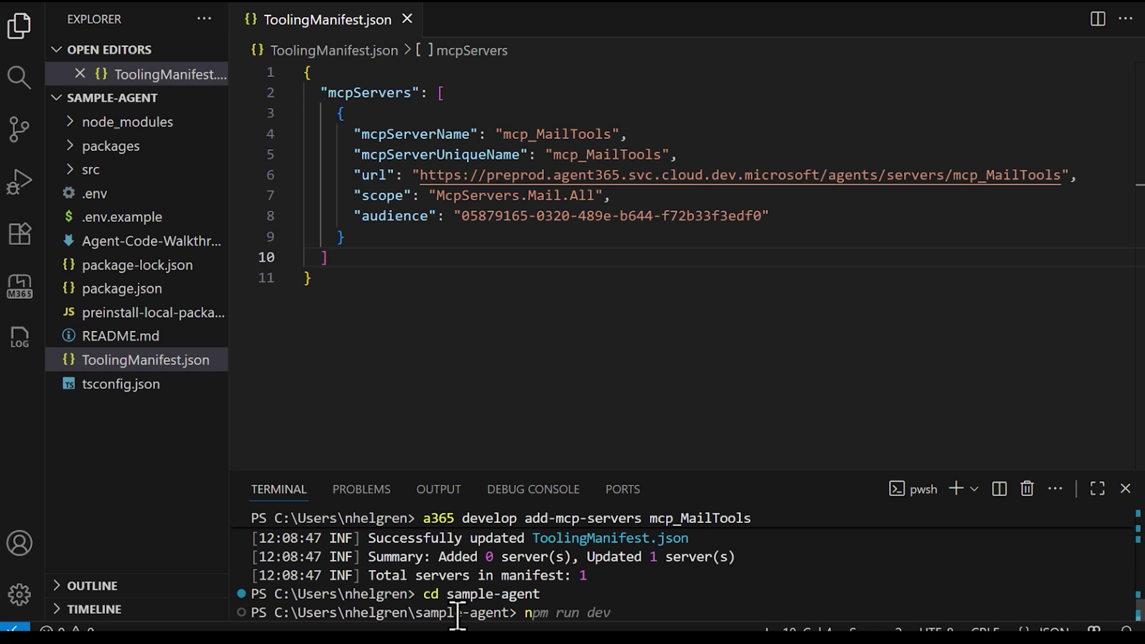
{"action": "type", "text": " run dev"}
{"action": "key", "text": "Return"}
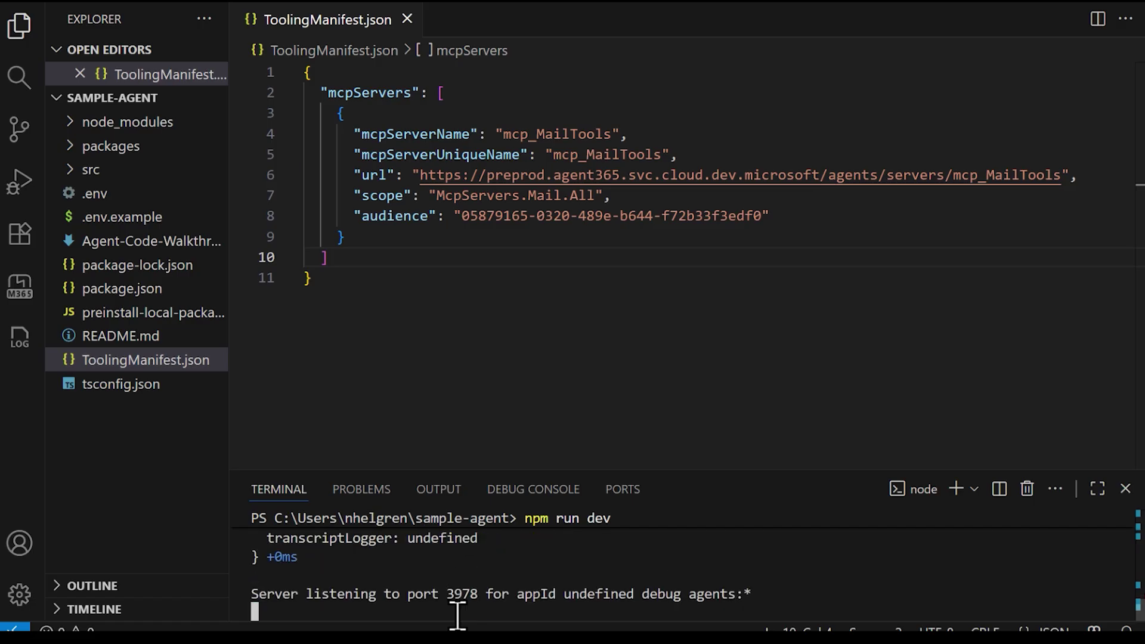
{"action": "key", "text": "super+shift+s"}
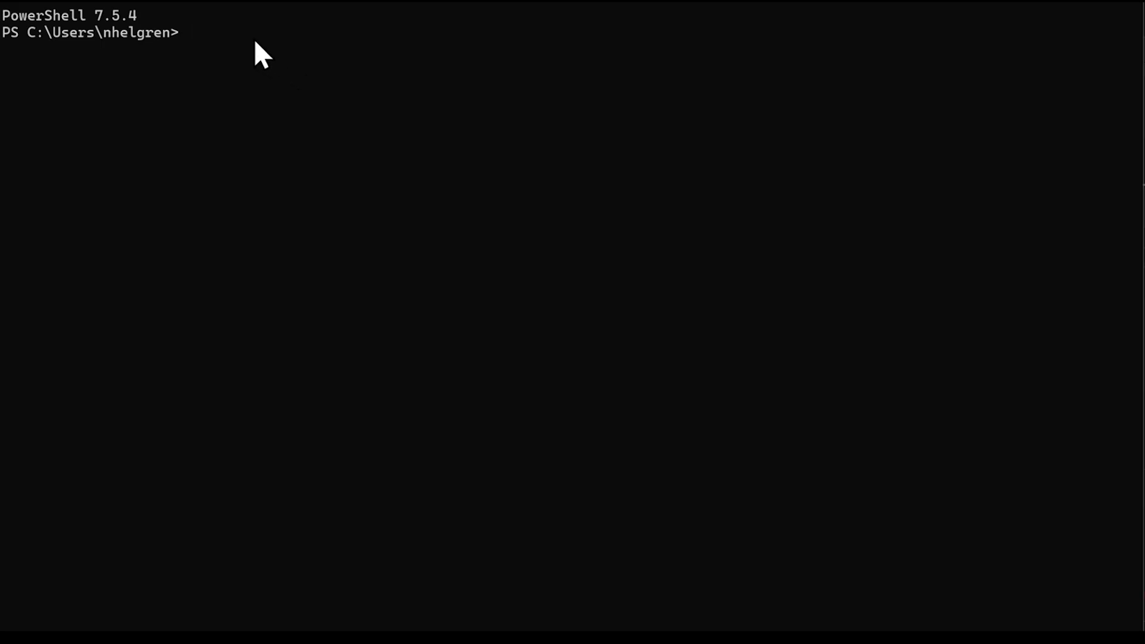
- Enter agentsplayground at the PowerShell prompt
{"action": "type", "text": "agents"}
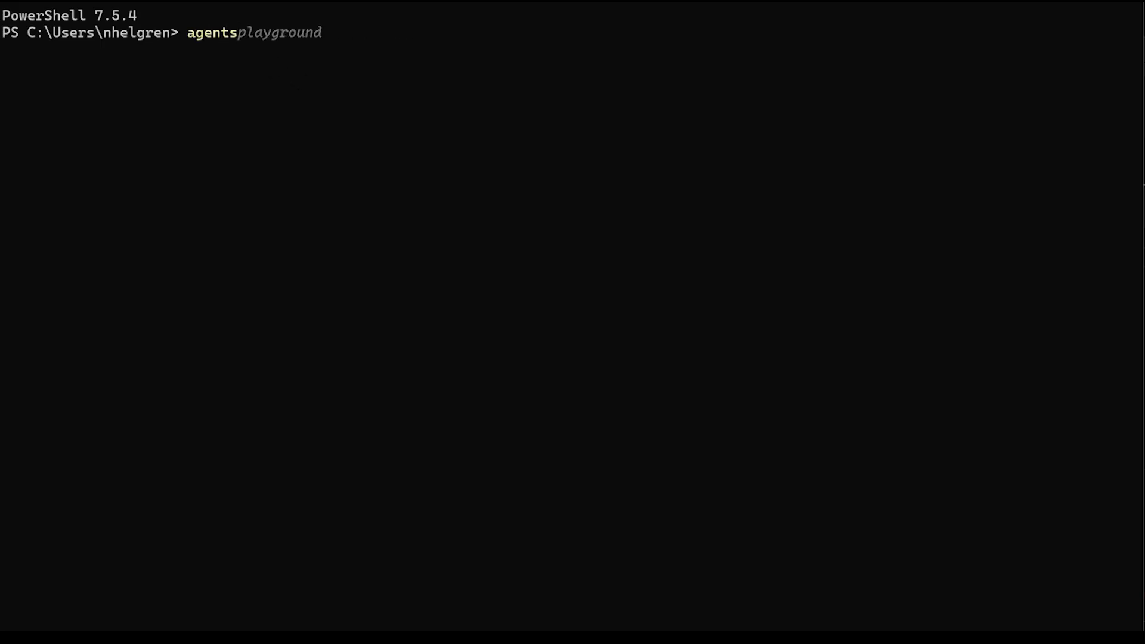
{"action": "type", "text": "playground"}
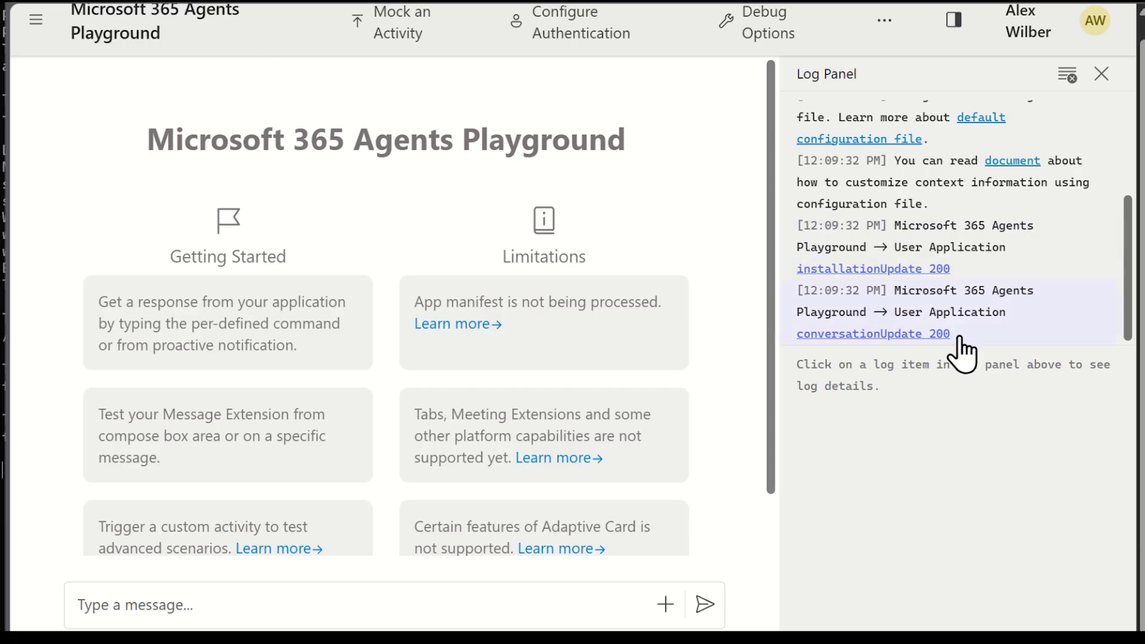
- Ask the agent in the Playground chat to send a dad joke by email to the test user's address
{"action": "left_click", "coordinate": [321, 607]}
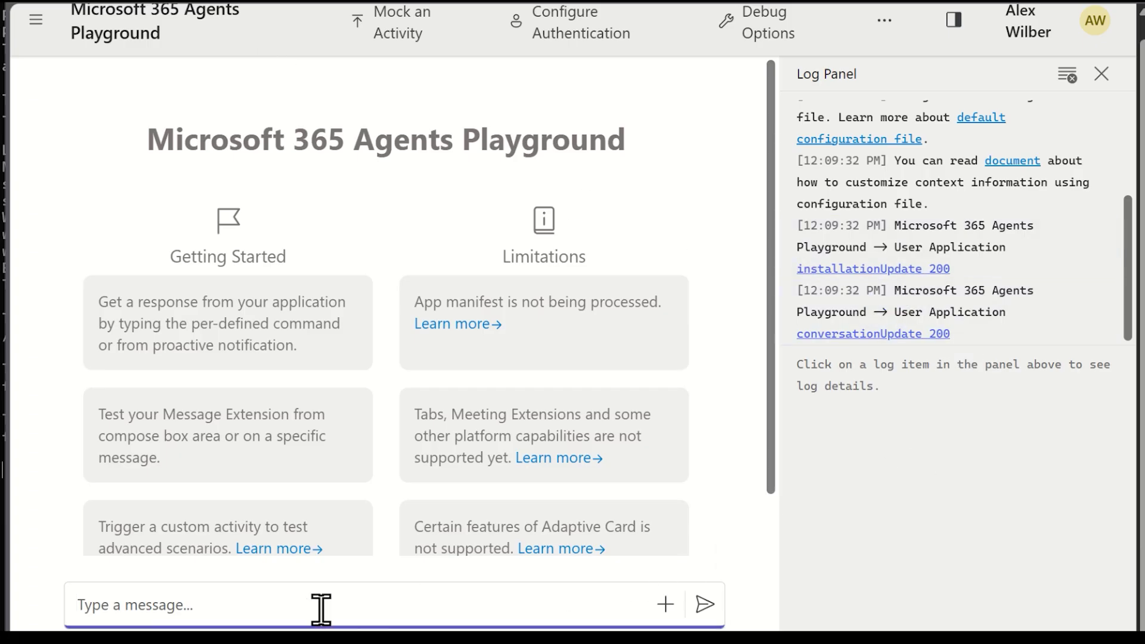
{"action": "type", "text": "Send a dad "}
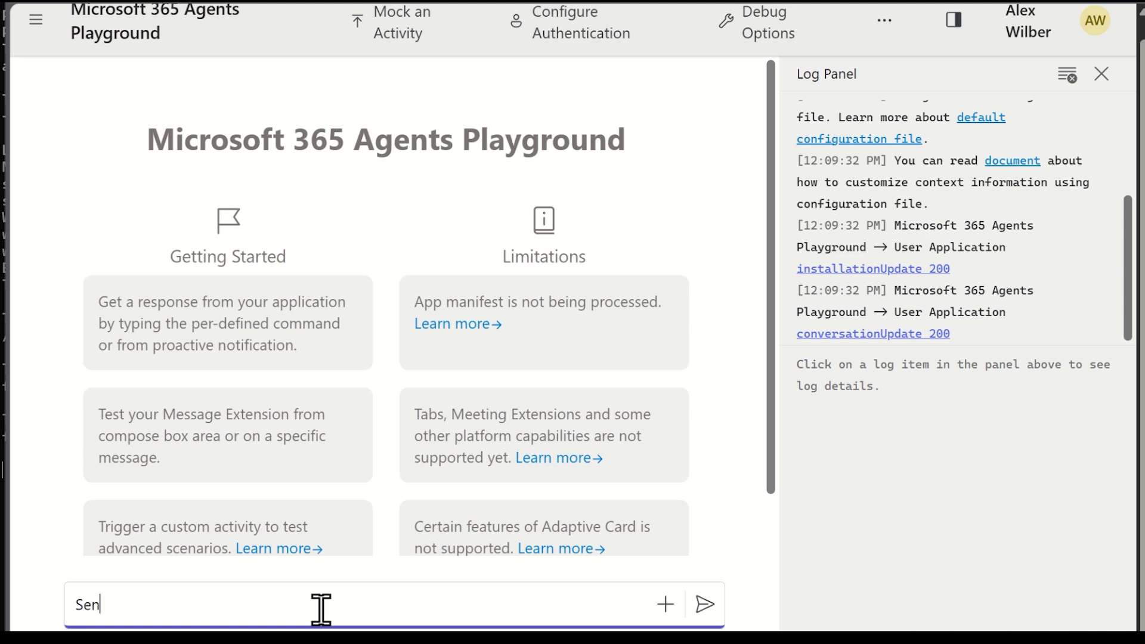
{"action": "type", "text": "joke in email to"}
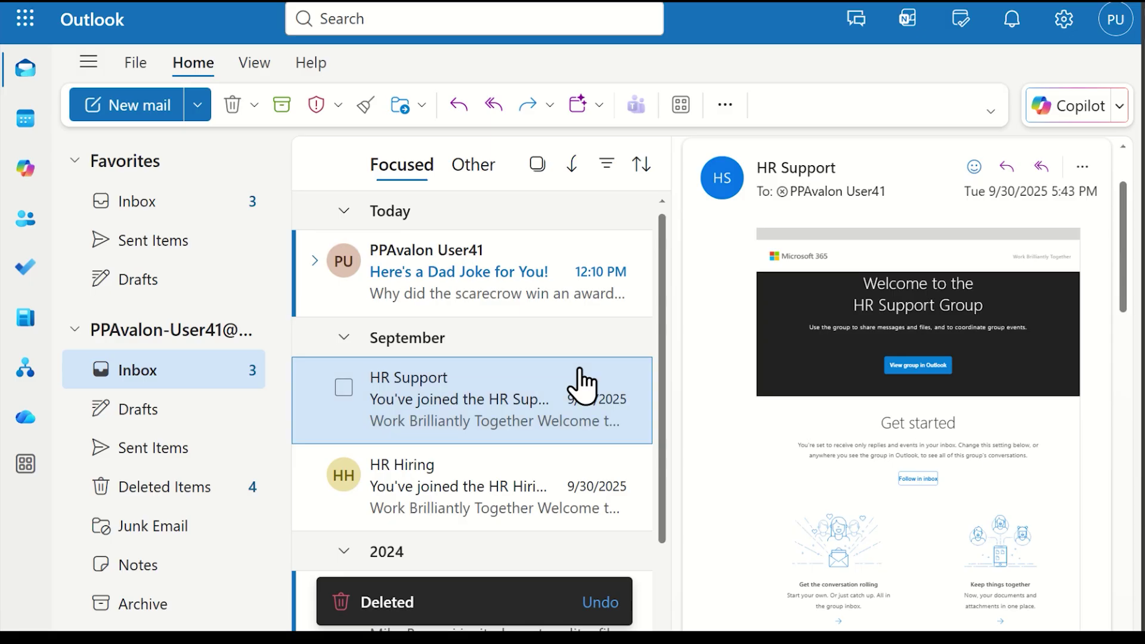
- Open the 'Here's a Dad Joke for You!' message from the Focused inbox list
{"action": "left_click", "coordinate": [536, 281]}
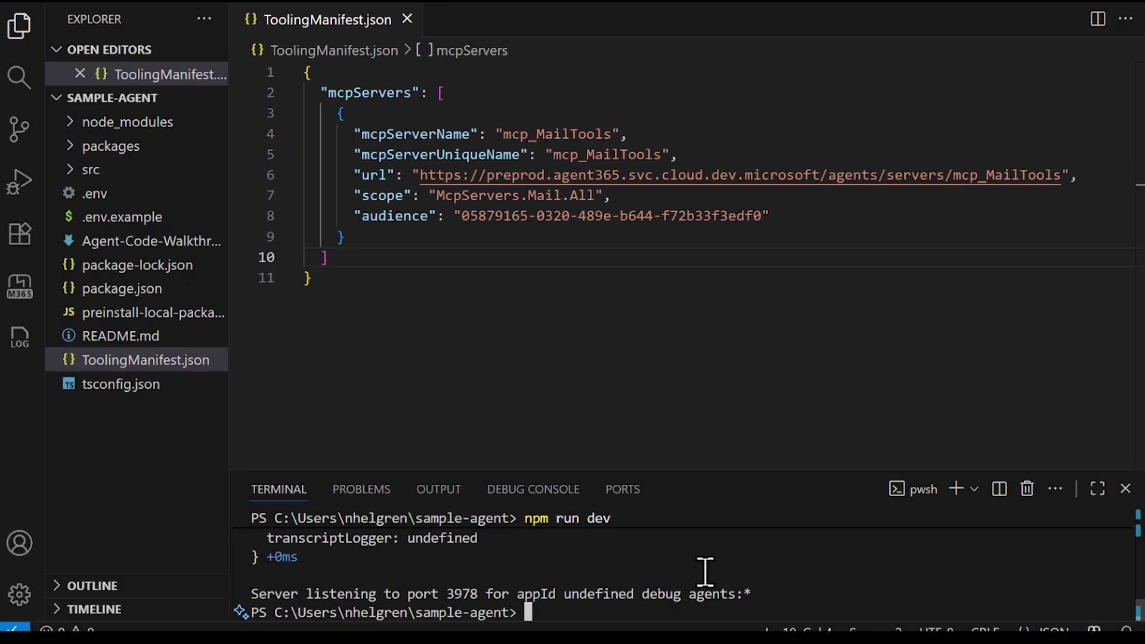
- Move up to the home folder and list the available MCP servers with a365 develop list-available
{"action": "type", "text": "cd,,"}
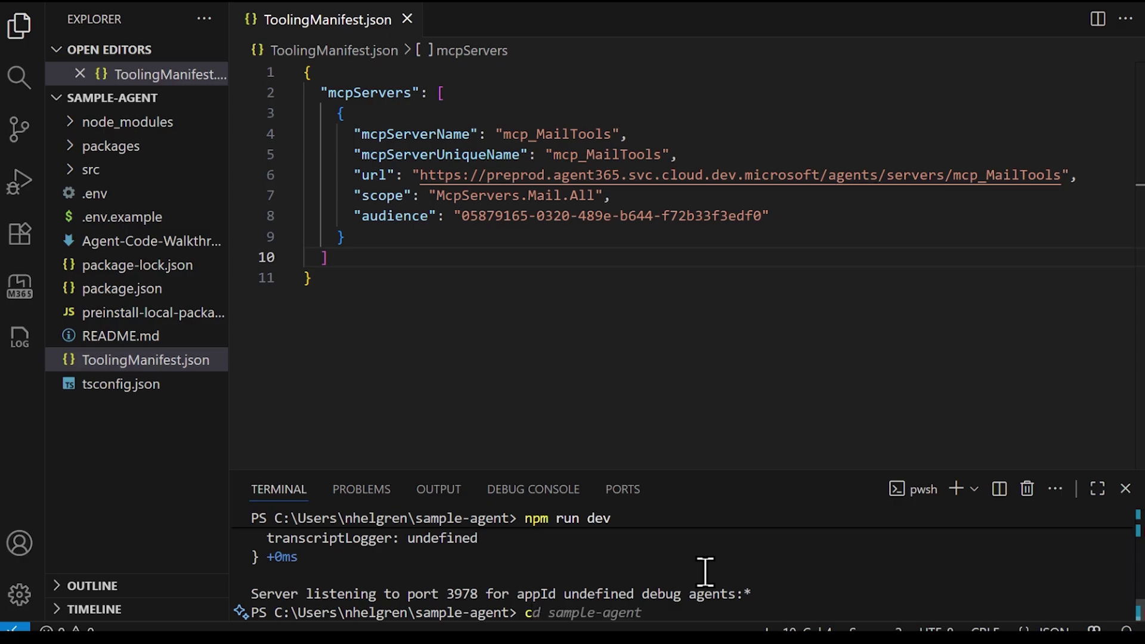
{"action": "key", "text": "BackSpace"}
{"action": "key", "text": "BackSpace"}
{"action": "type", "text": ".."}
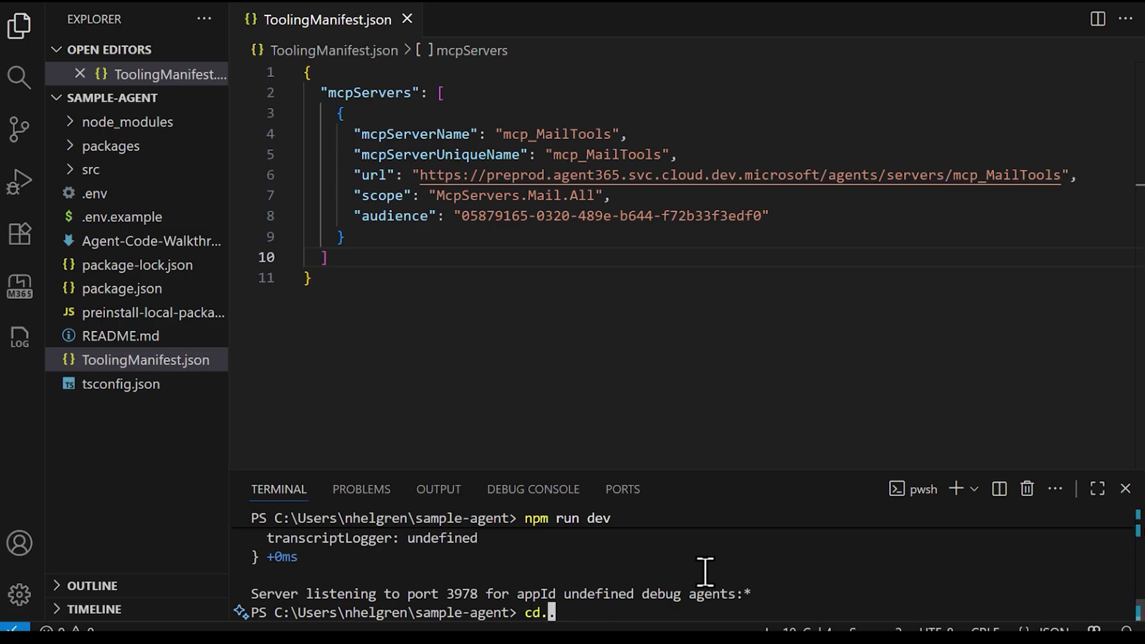
{"action": "key", "text": "Return"}
{"action": "type", "text": "a"}
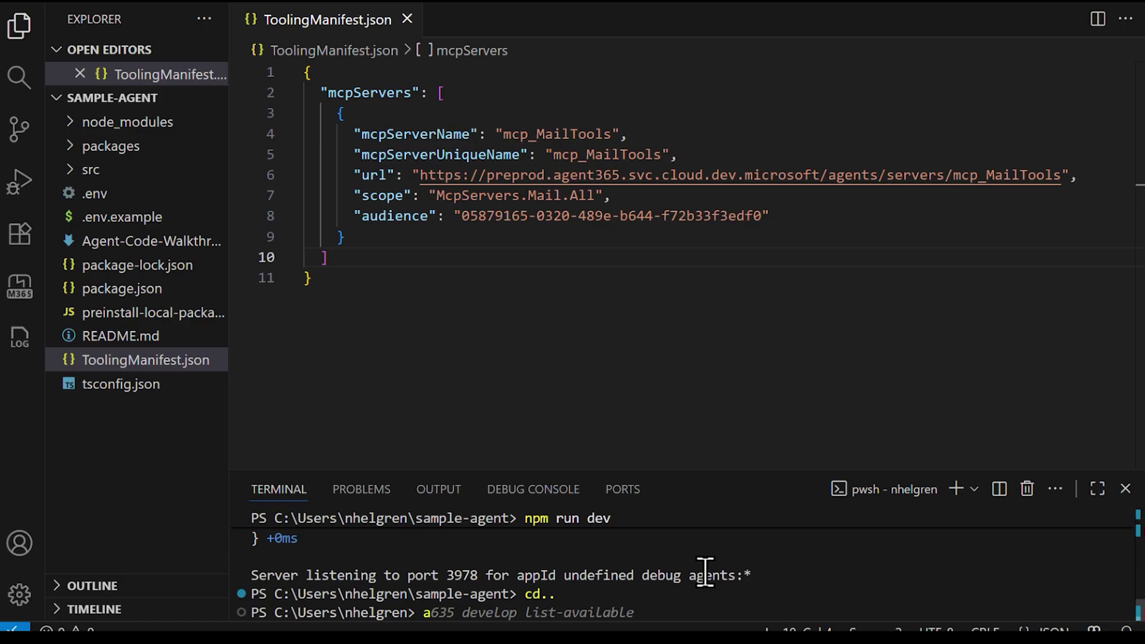
{"action": "type", "text": "365 develop lis"}
{"action": "key", "text": "Right"}
{"action": "key", "text": "Return"}
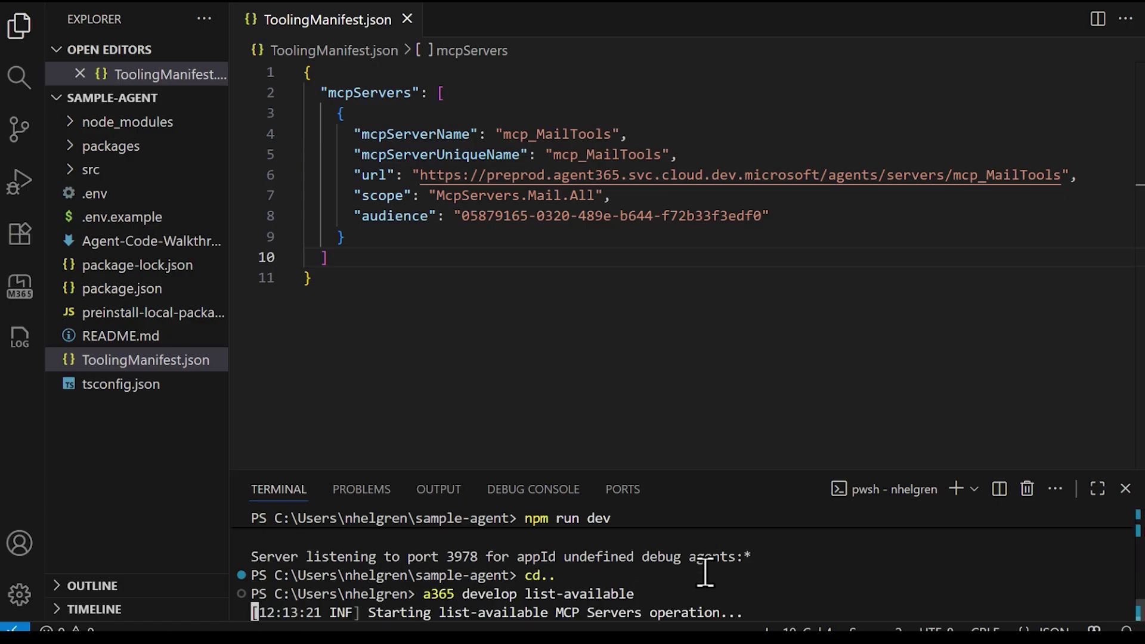
- Run a365 develop add-mcp-servers with mcp_ODSPRemoteServer and mcp_CalendarTools copied from the list
{"action": "left_click_drag", "start_coordinate": [685, 470], "coordinate": [685, 200]}
{"action": "triple_click", "coordinate": [340, 388]}
{"action": "left_click", "coordinate": [340, 388]}
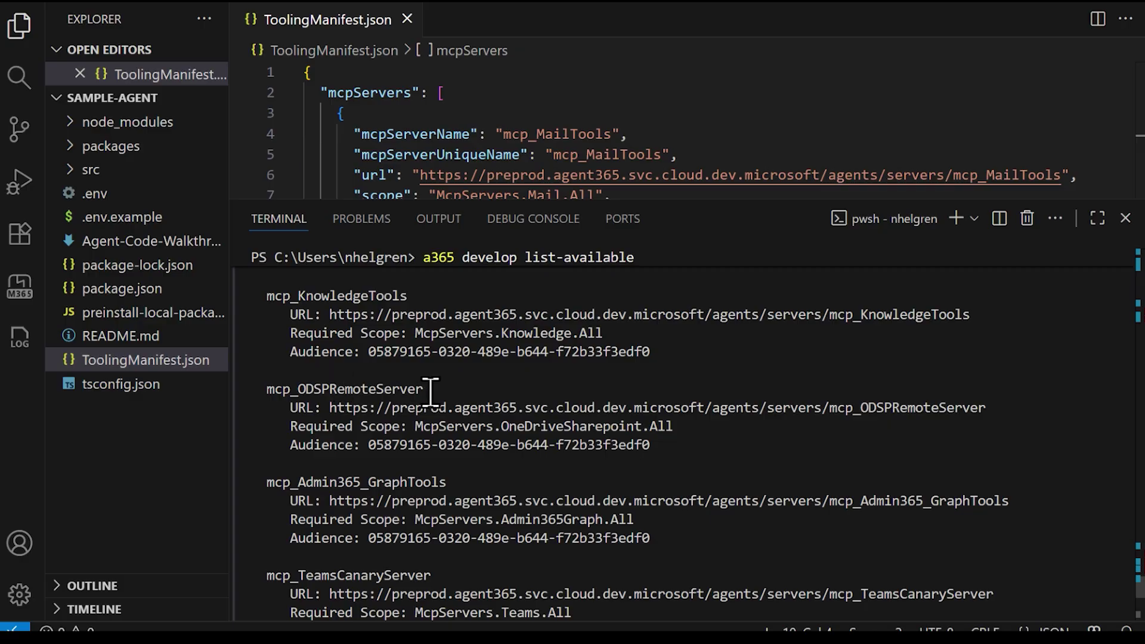
{"action": "left_click_drag", "start_coordinate": [430, 388], "coordinate": [268, 389]}
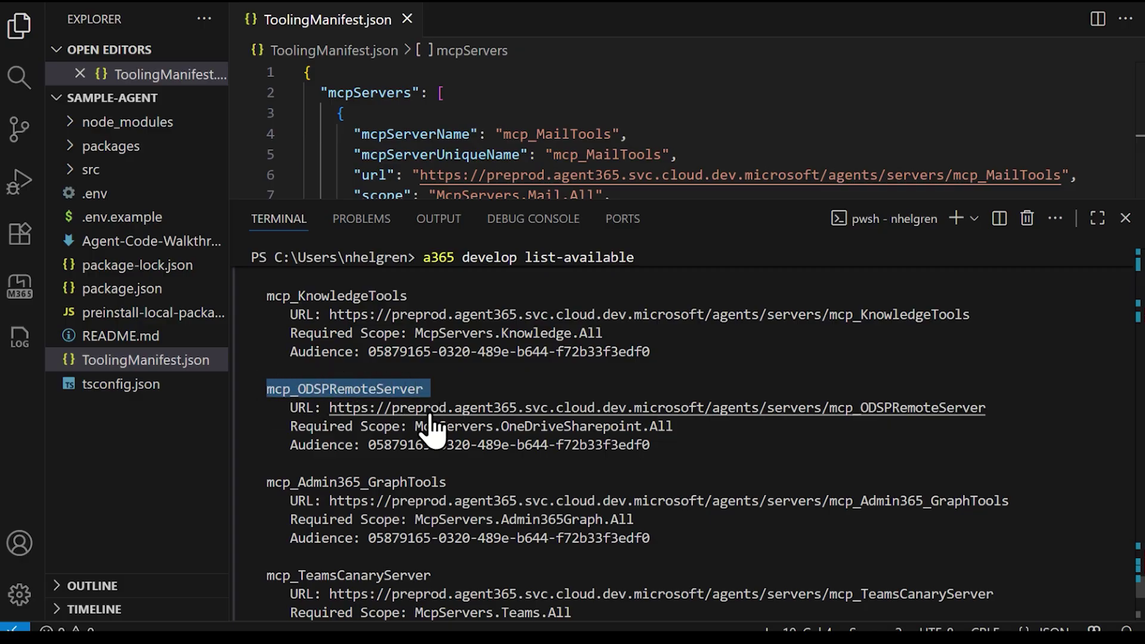
{"action": "key", "text": "ctrl+c"}
{"action": "scroll", "coordinate": [430, 409], "scroll_direction": "up", "scroll_amount": 6}
{"action": "scroll", "coordinate": [447, 471], "scroll_direction": "down", "scroll_amount": 10}
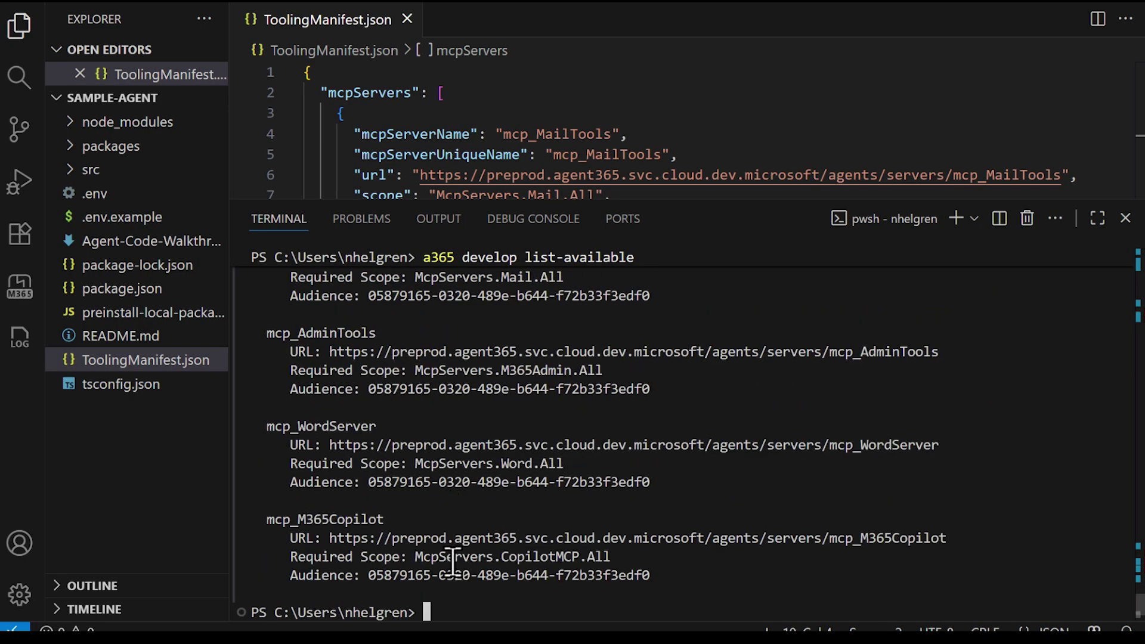
{"action": "type", "text": "a365 d"}
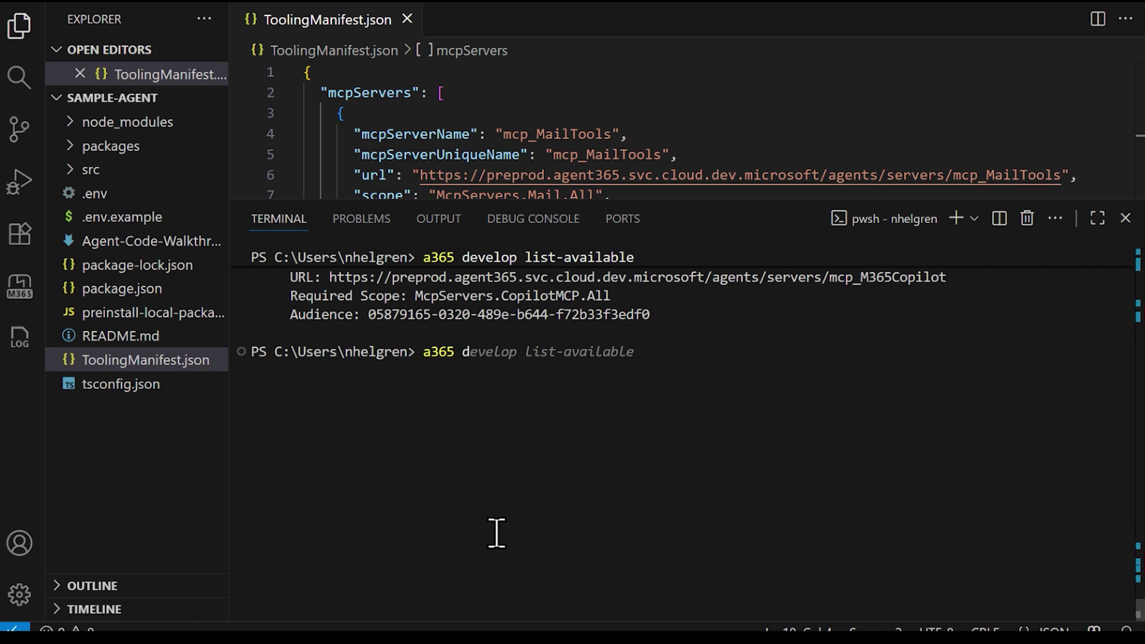
{"action": "type", "text": "evelop add-mcp-servers"}
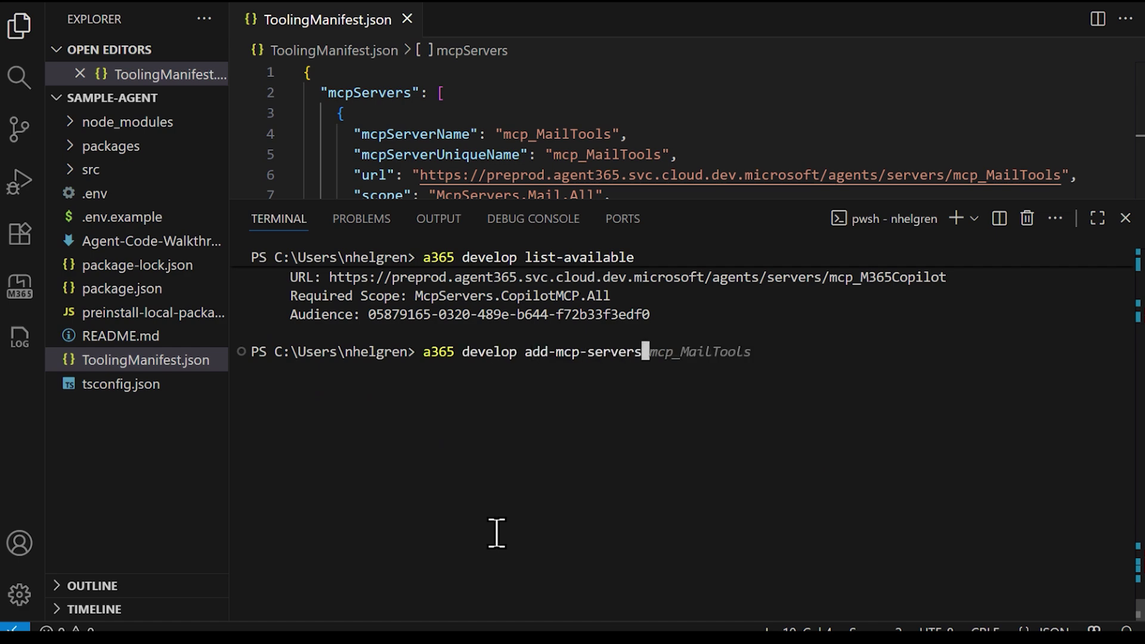
{"action": "key", "text": "ctrl+v"}
{"action": "scroll", "coordinate": [519, 467], "scroll_direction": "up", "scroll_amount": 2}
{"action": "key", "text": "ctrl+v"}
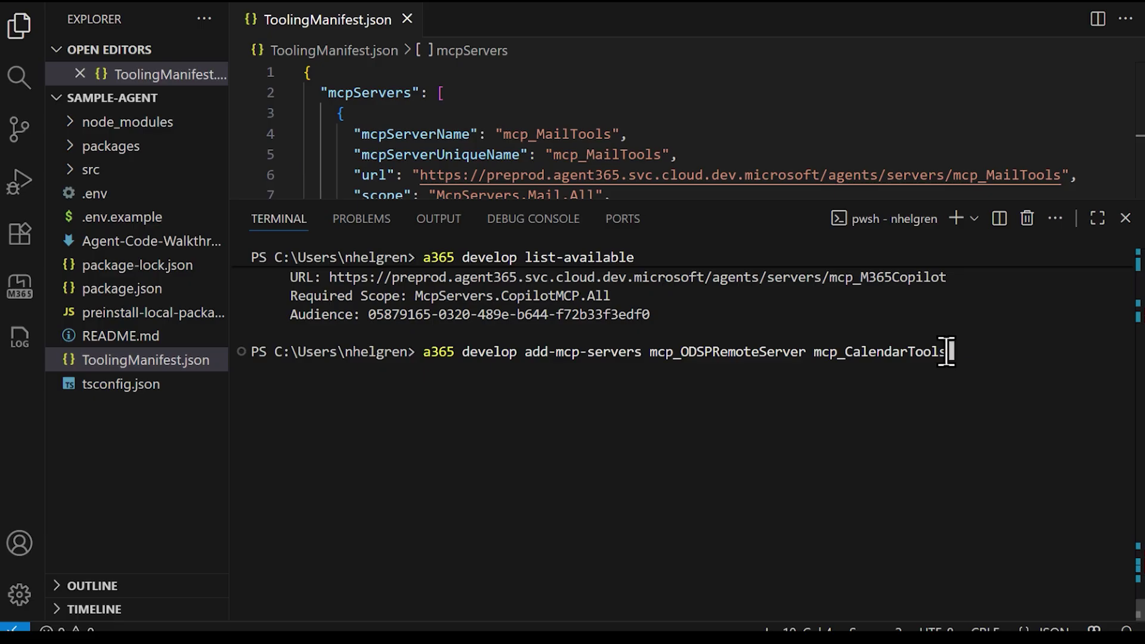
{"action": "key", "text": "Return"}
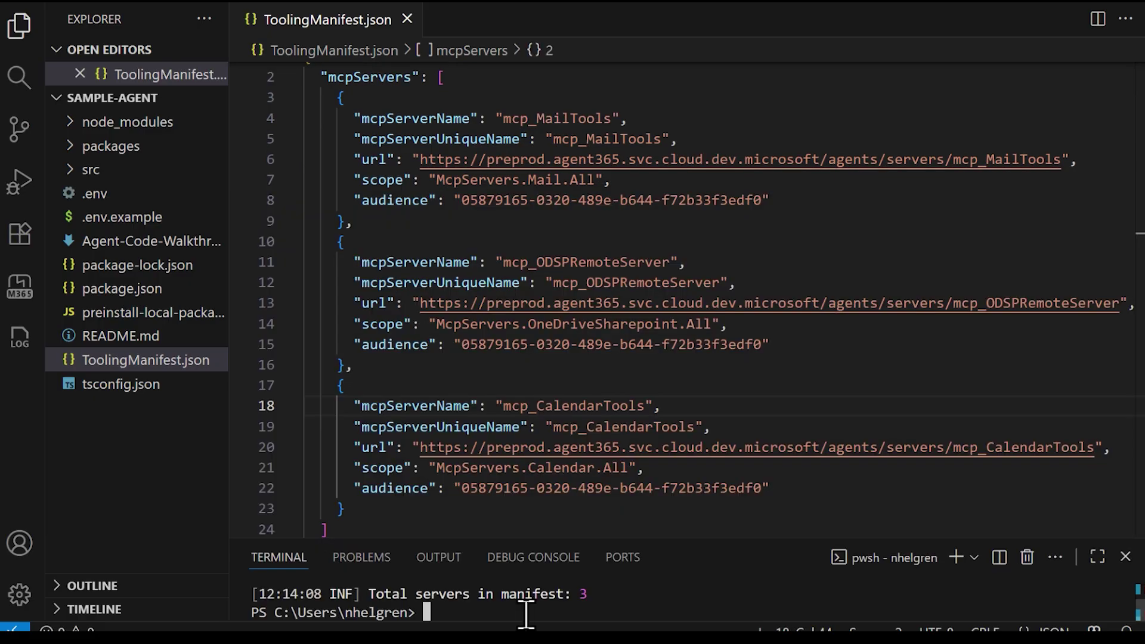
- Change into the sample-agent folder and start the agent with npm run dev
{"action": "type", "text": "cd sample-"}
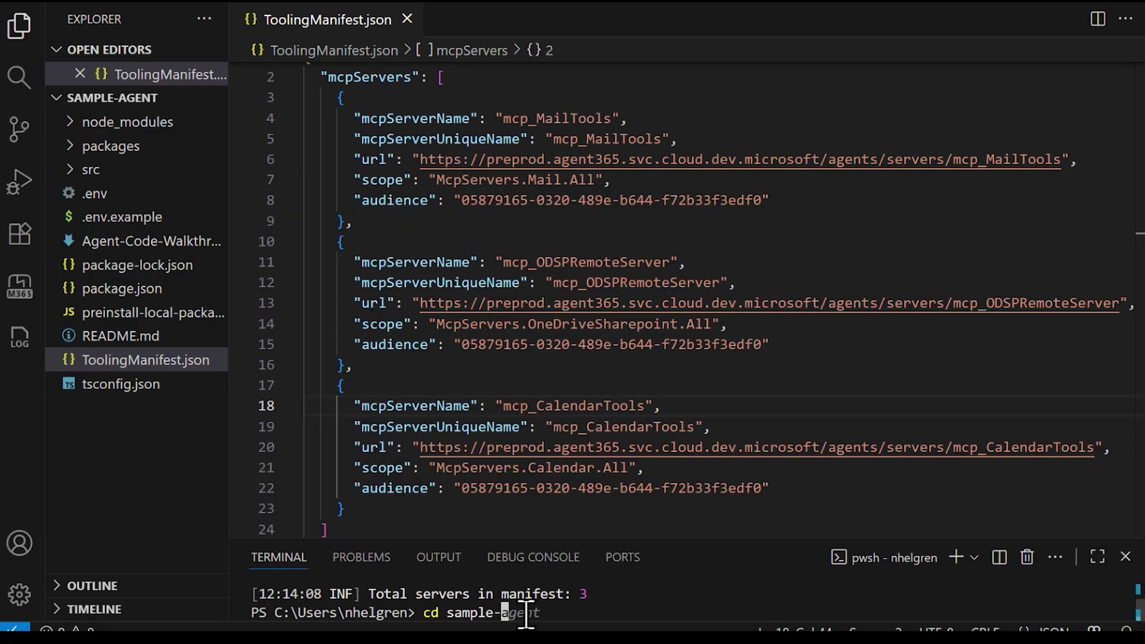
{"action": "key", "text": "Right"}
{"action": "key", "text": "Return"}
{"action": "type", "text": "npm"}
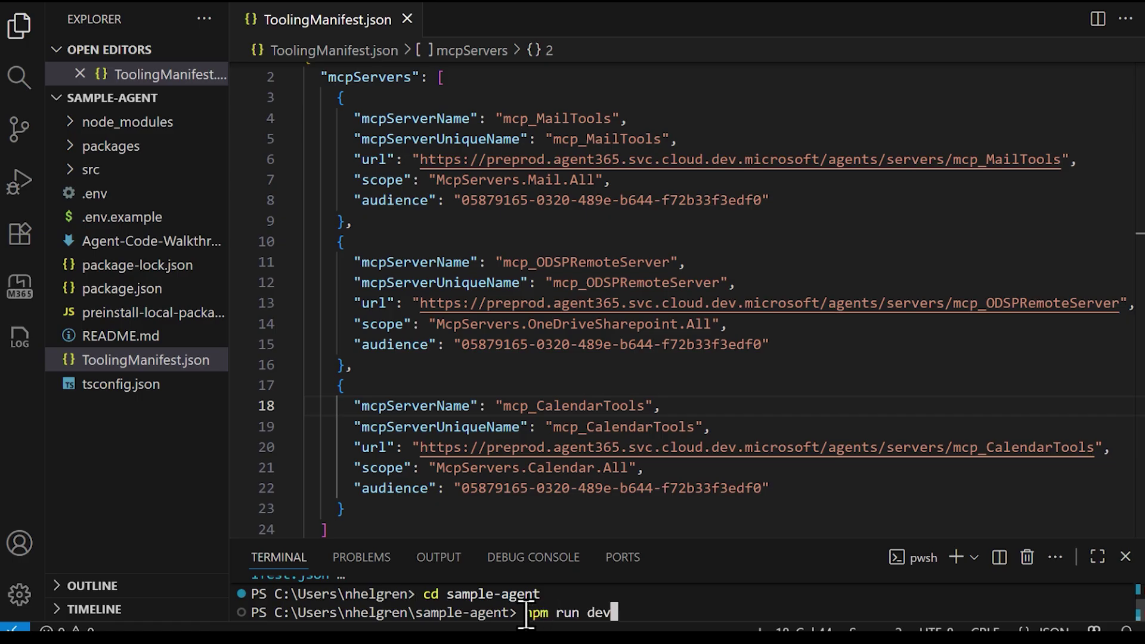
{"action": "key", "text": "Right"}
{"action": "key", "text": "Return"}
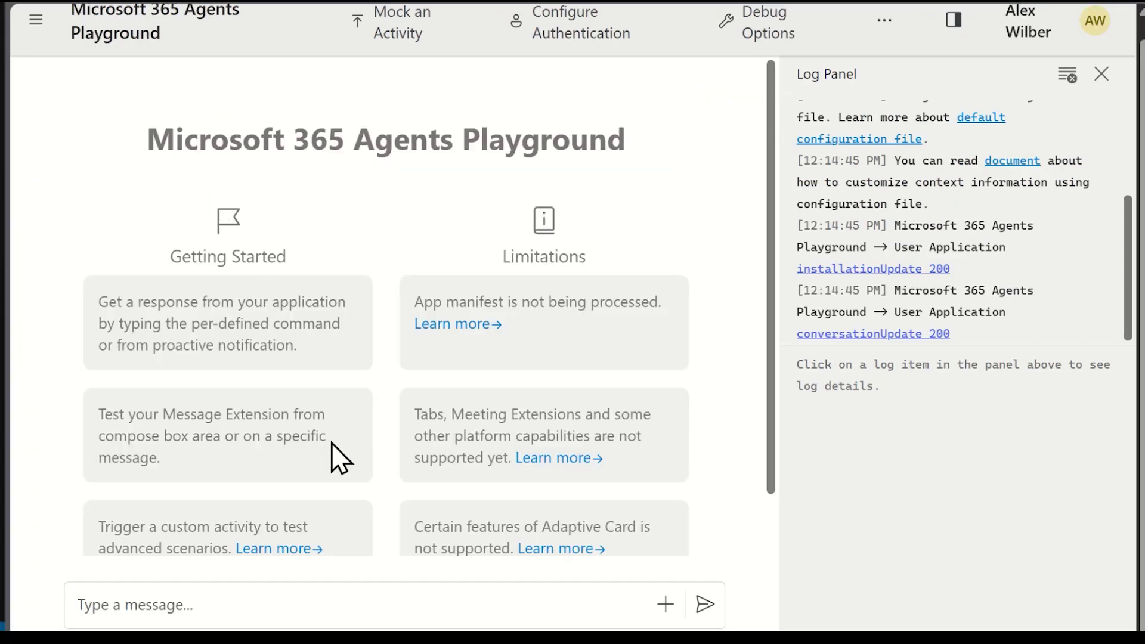
- Ask the agent to list HR Hiring site files, then email the candidate's resume link and book the November 10 meeting
{"action": "left_click", "coordinate": [315, 613]}
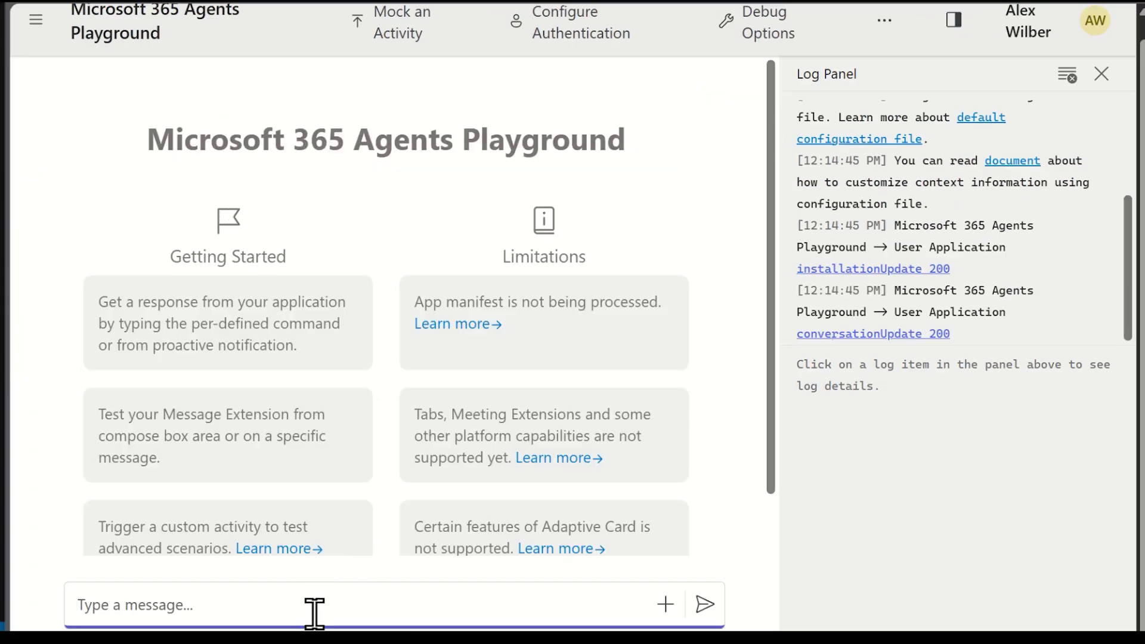
{"action": "type", "text": "list all "}
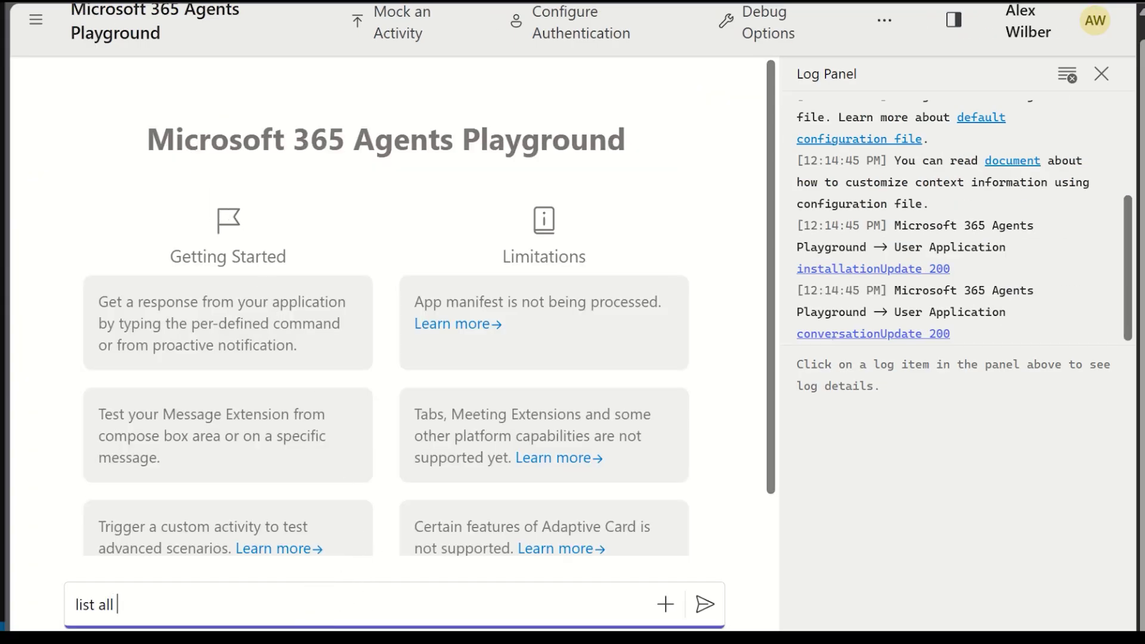
{"action": "type", "text": "files in the HR Hiring site"}
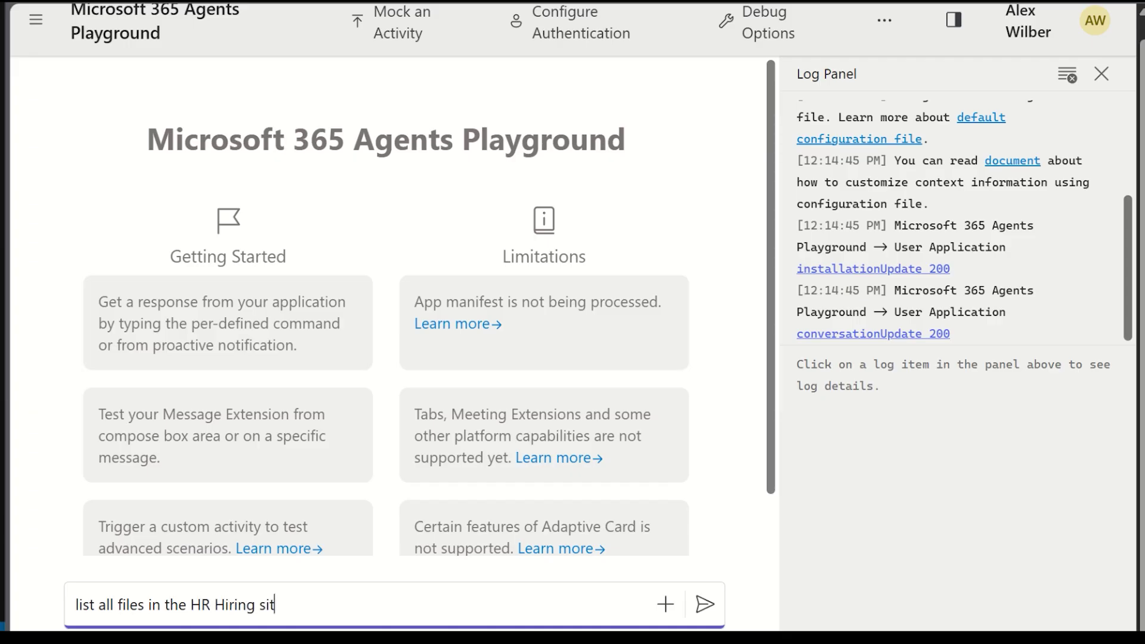
{"action": "key", "text": "Return"}
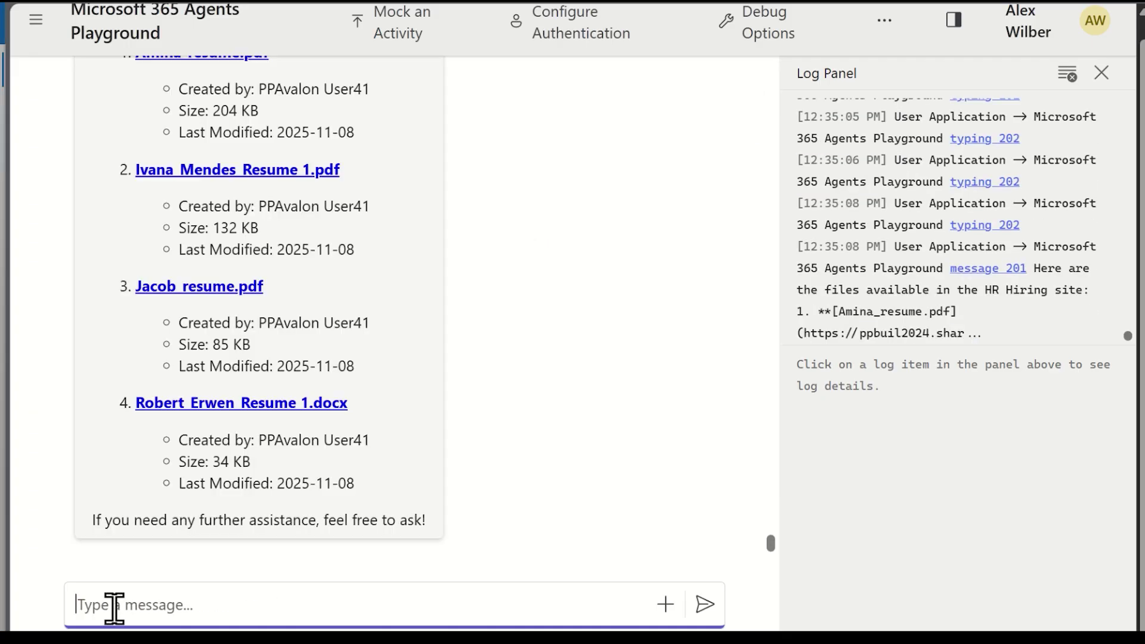
{"action": "key", "text": "ctrl+v"}
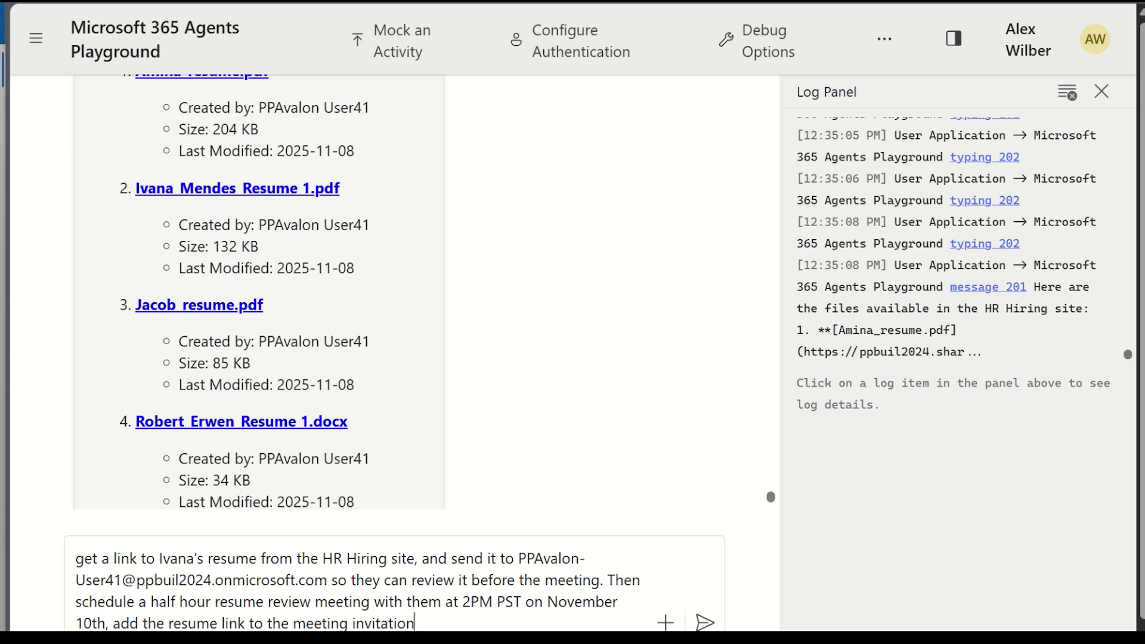
{"action": "left_click", "coordinate": [703, 621]}
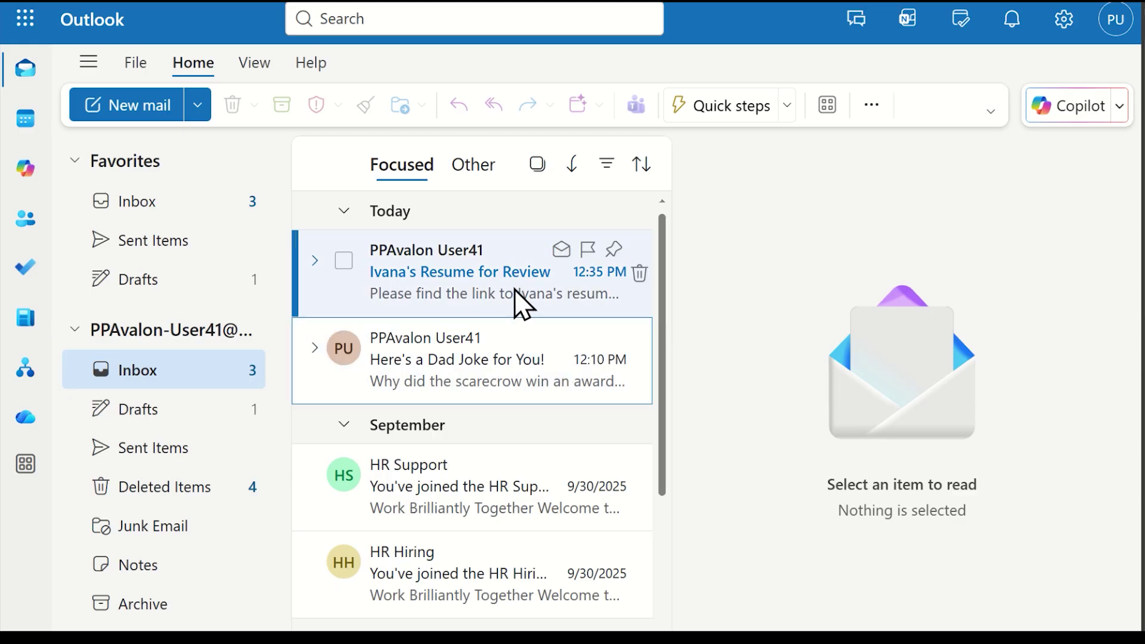
- Check the resume-review email, then open the Monday 11/10 2:00 PM Resume Review Meeting in Calendar
{"action": "left_click", "coordinate": [522, 304]}
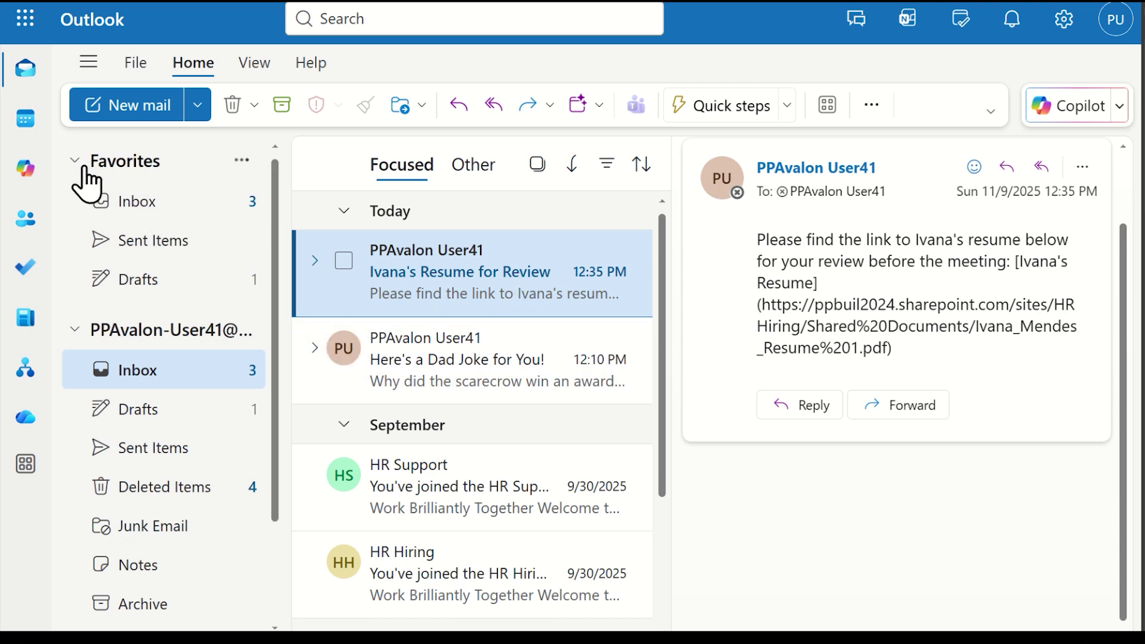
{"action": "left_click", "coordinate": [17, 124]}
{"action": "scroll", "coordinate": [483, 453], "scroll_direction": "down", "scroll_amount": 5}
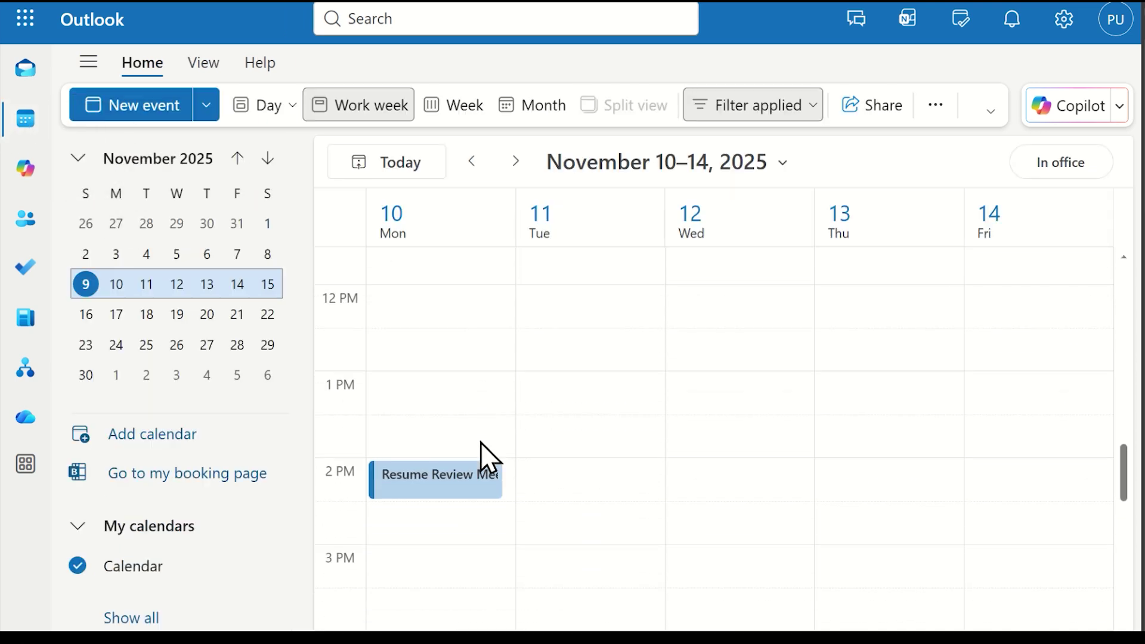
{"action": "double_click", "coordinate": [446, 471]}
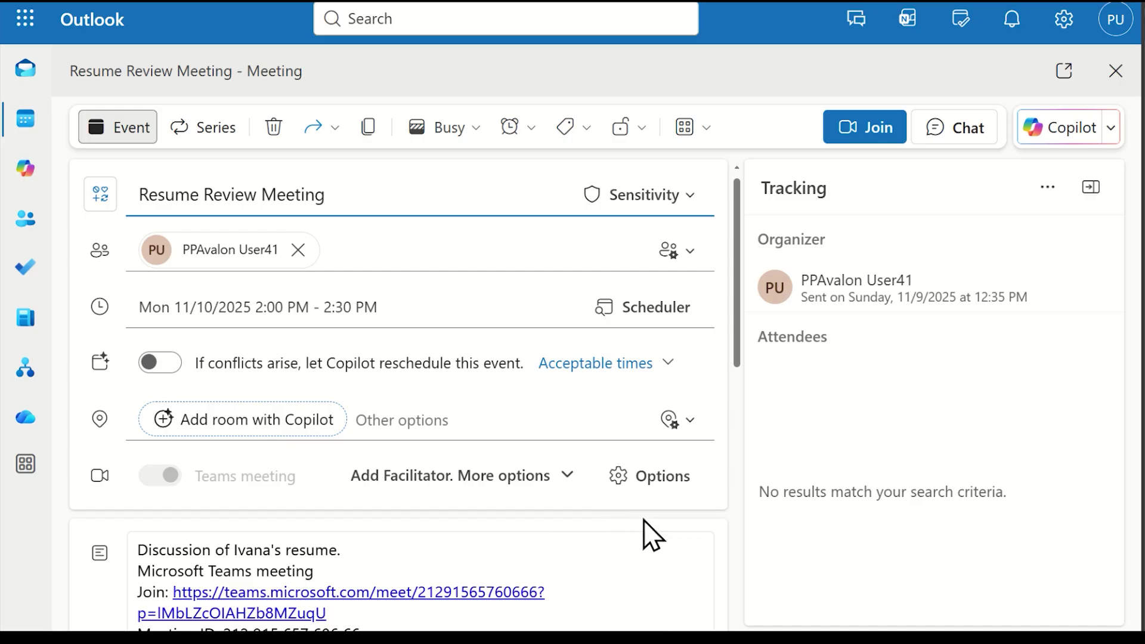
{"action": "scroll", "coordinate": [646, 537], "scroll_direction": "down", "scroll_amount": 3}
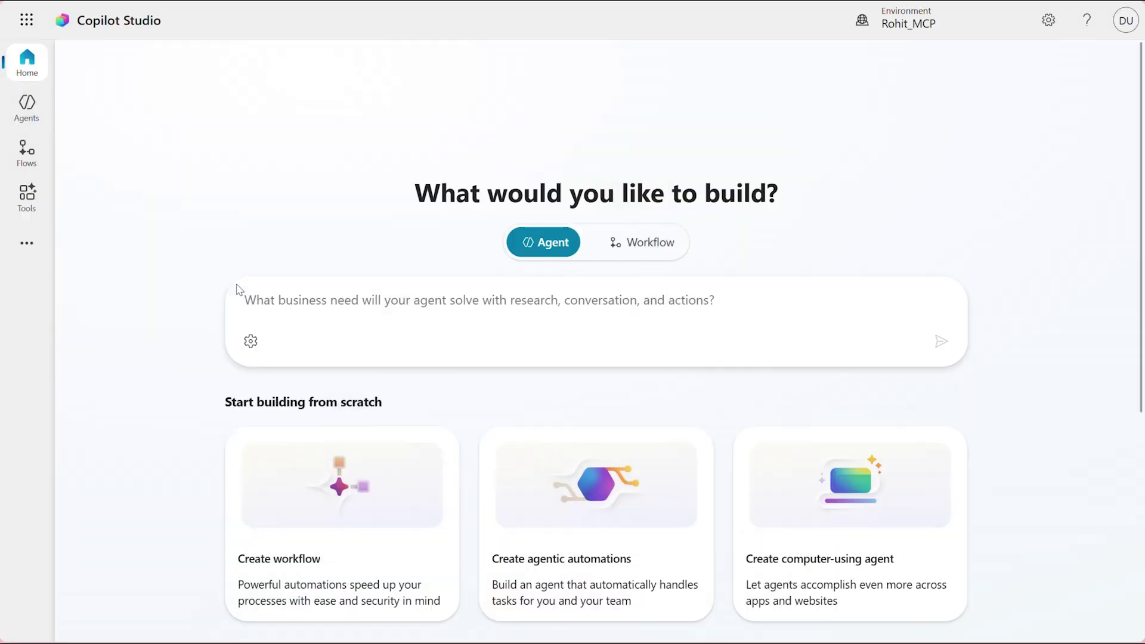
- Create an agent from the prompt 'Calendar and Email Agent' and go to its Tools page
{"action": "left_click", "coordinate": [301, 309]}
{"action": "type", "text": "Calendar a"}
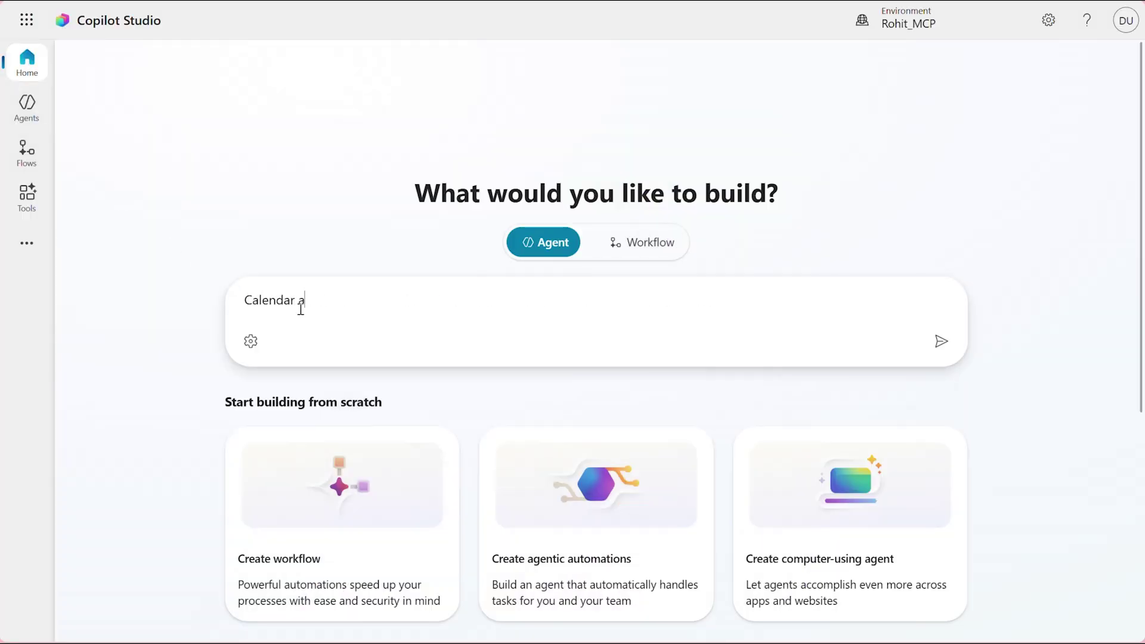
{"action": "type", "text": "nd Email Agent"}
{"action": "key", "text": "Return"}
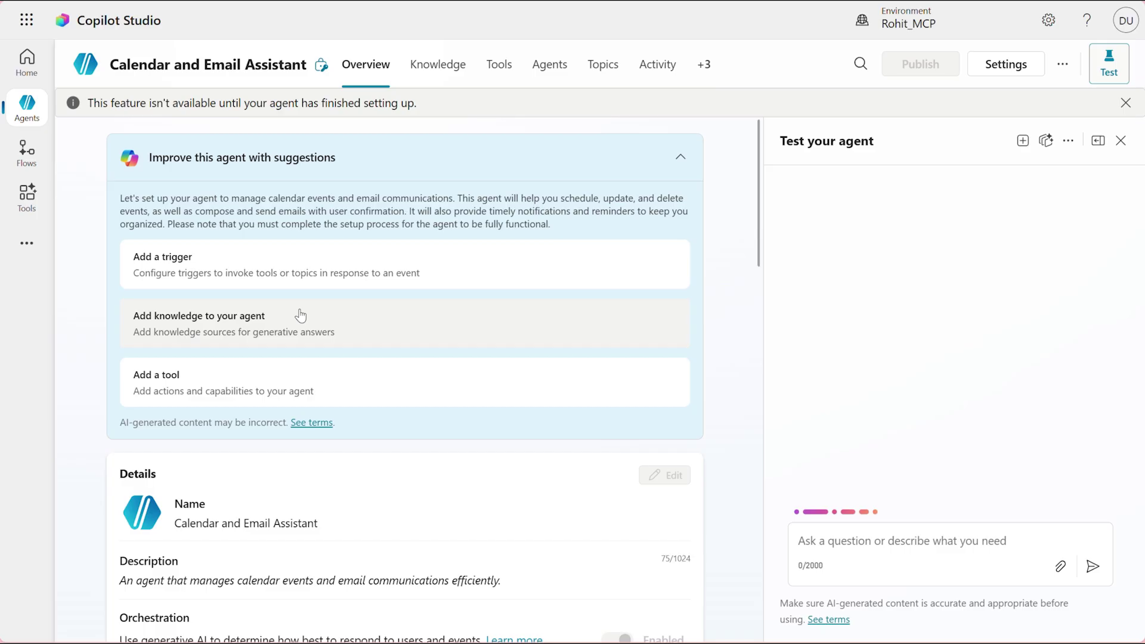
{"action": "scroll", "coordinate": [242, 378], "scroll_direction": "down", "scroll_amount": 3}
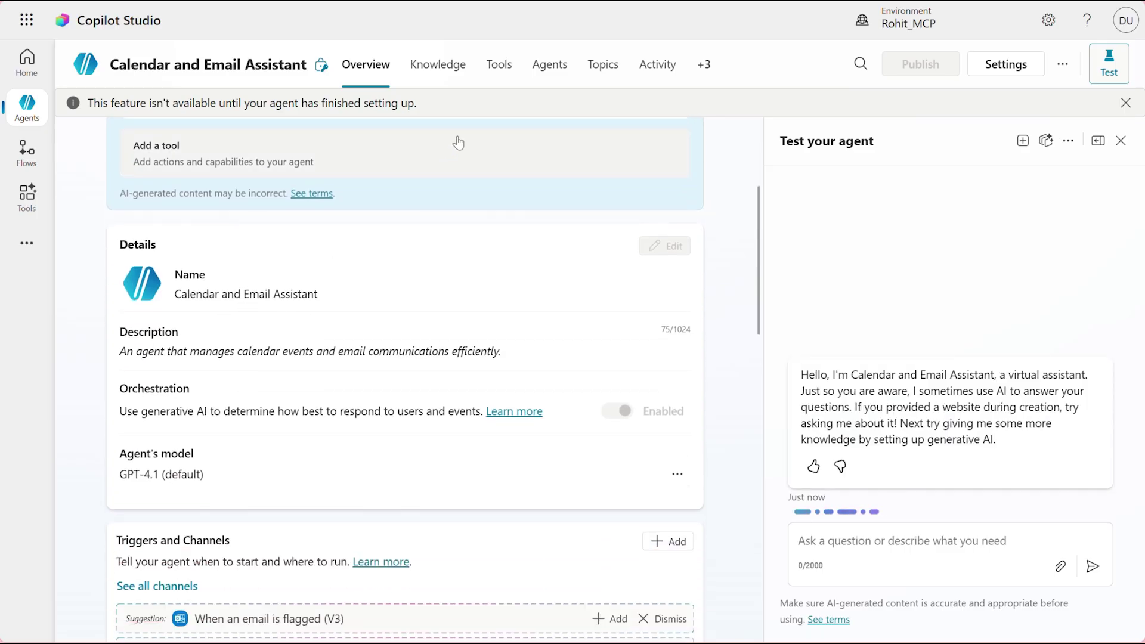
{"action": "left_click", "coordinate": [499, 71]}
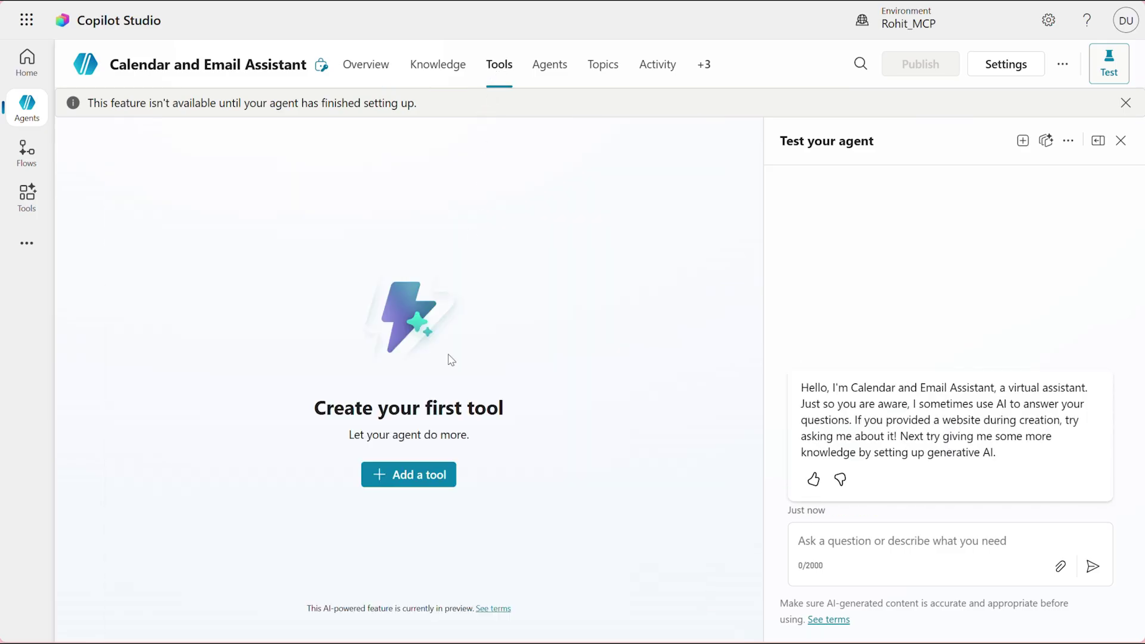
- Add the Microsoft Outlook Calendar MCP tool, keeping its existing connection
{"action": "left_click", "coordinate": [420, 468]}
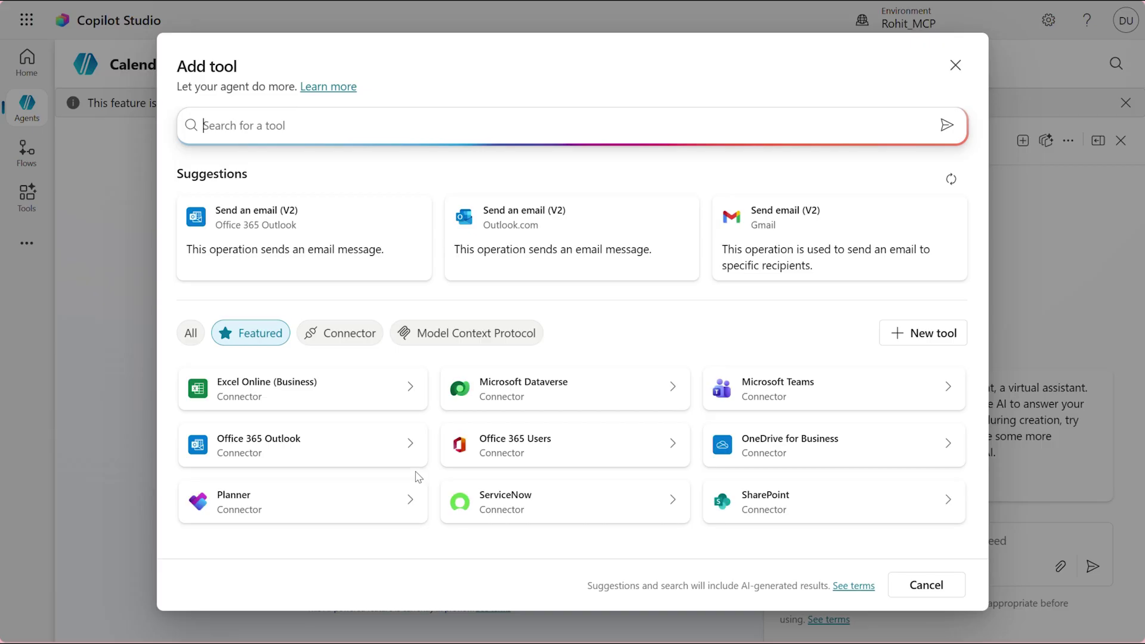
{"action": "left_click", "coordinate": [457, 339]}
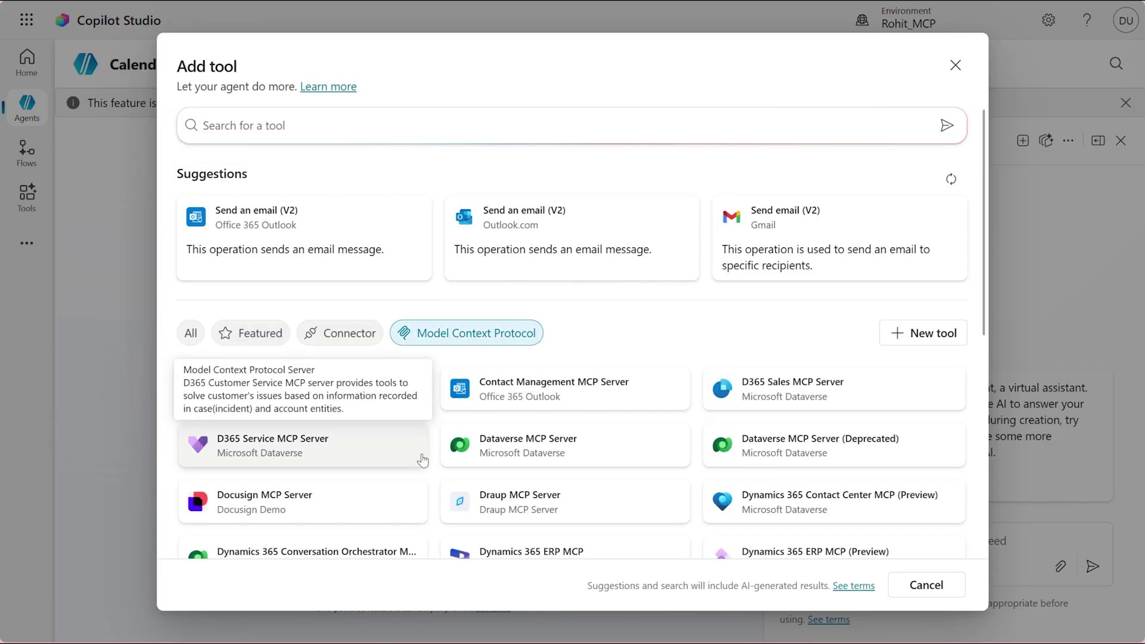
{"action": "scroll", "coordinate": [422, 460], "scroll_direction": "down", "scroll_amount": 2}
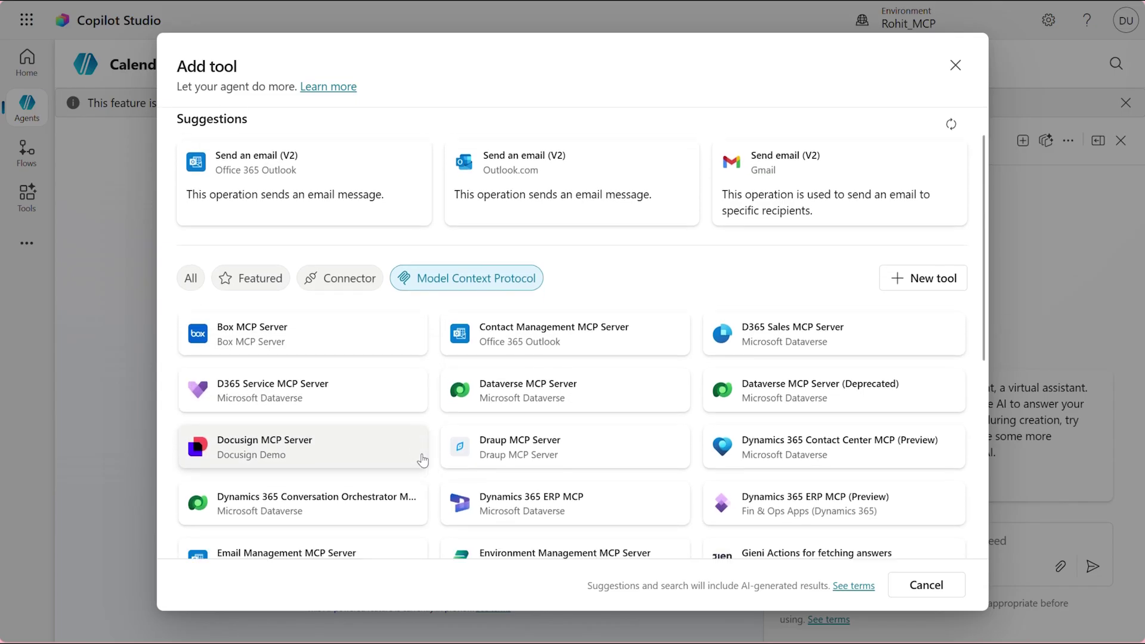
{"action": "scroll", "coordinate": [422, 460], "scroll_direction": "down", "scroll_amount": 5}
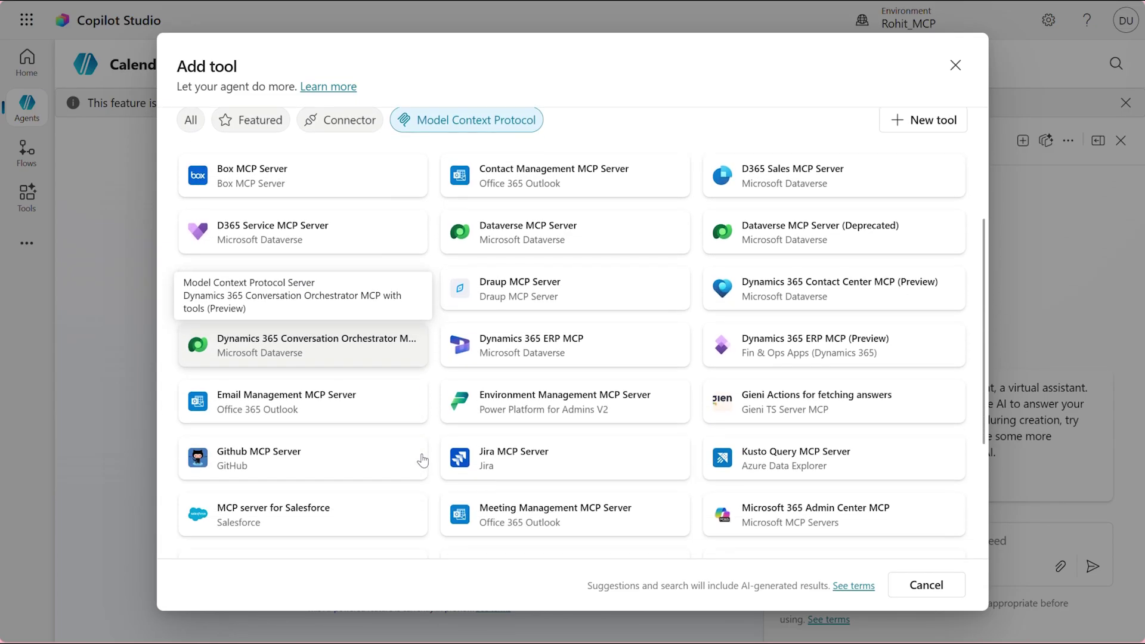
{"action": "scroll", "coordinate": [422, 460], "scroll_direction": "down", "scroll_amount": 2}
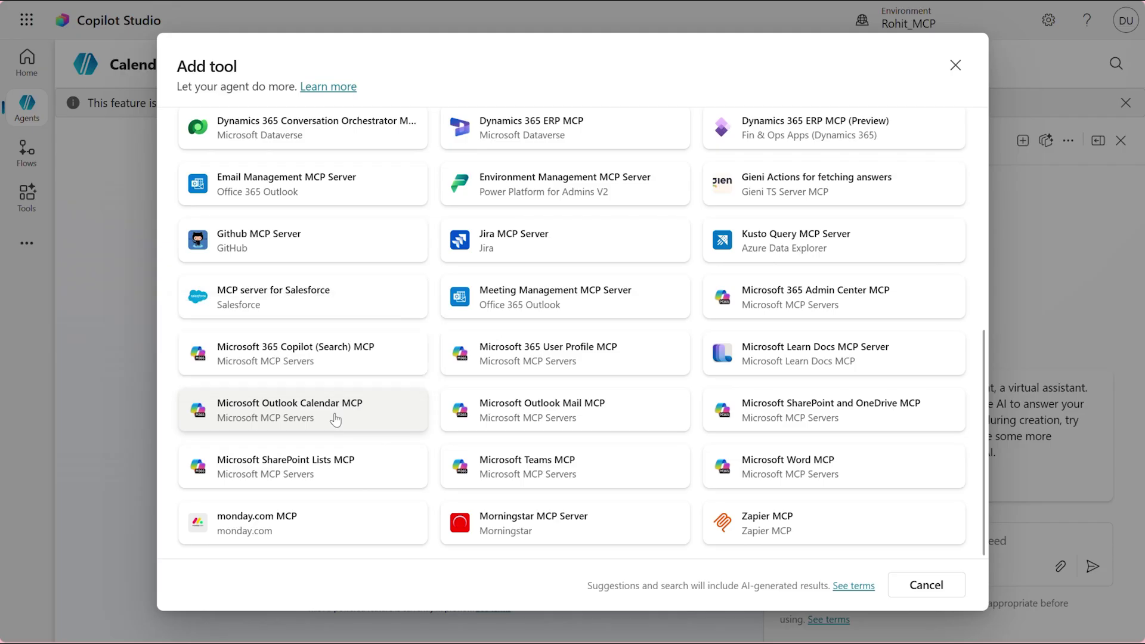
{"action": "left_click", "coordinate": [340, 398]}
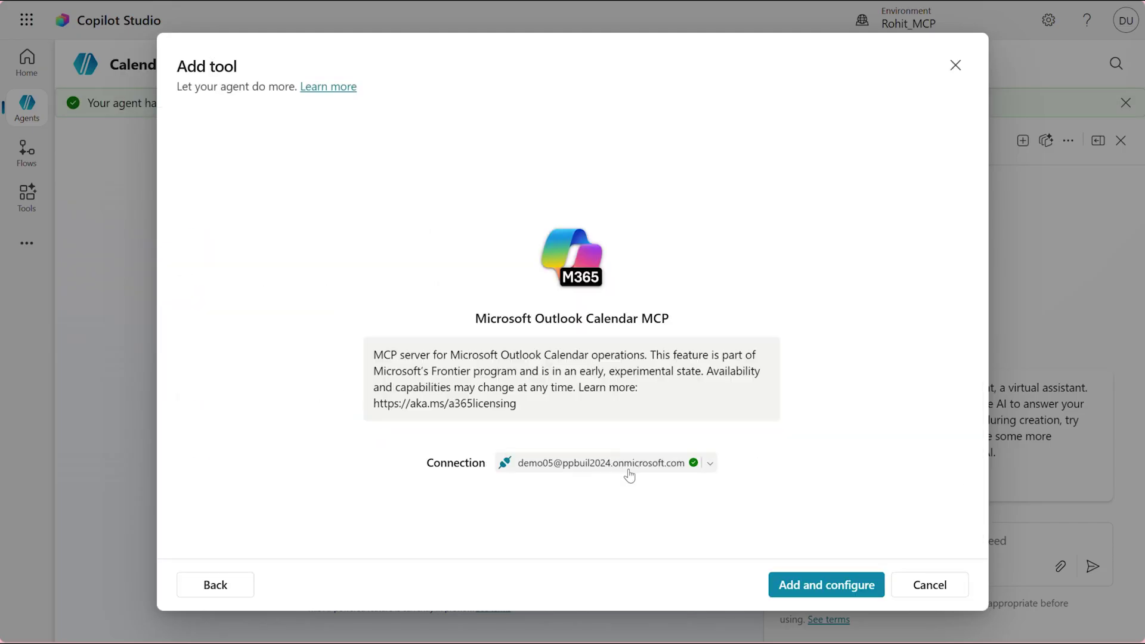
{"action": "left_click", "coordinate": [651, 470]}
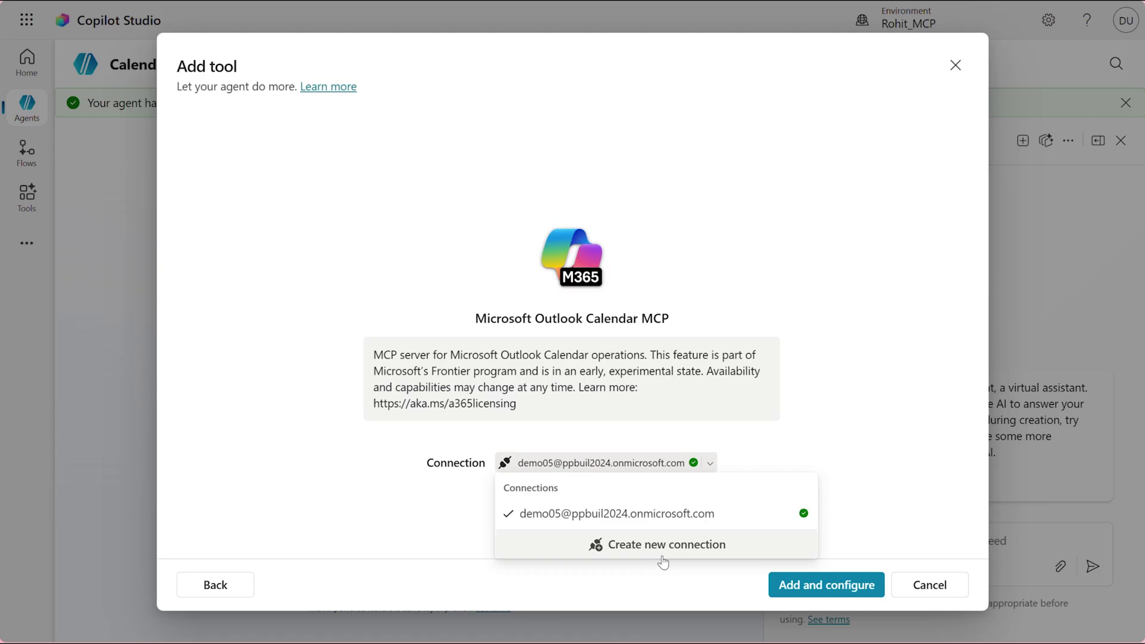
{"action": "left_click", "coordinate": [709, 463]}
{"action": "left_click", "coordinate": [819, 586]}
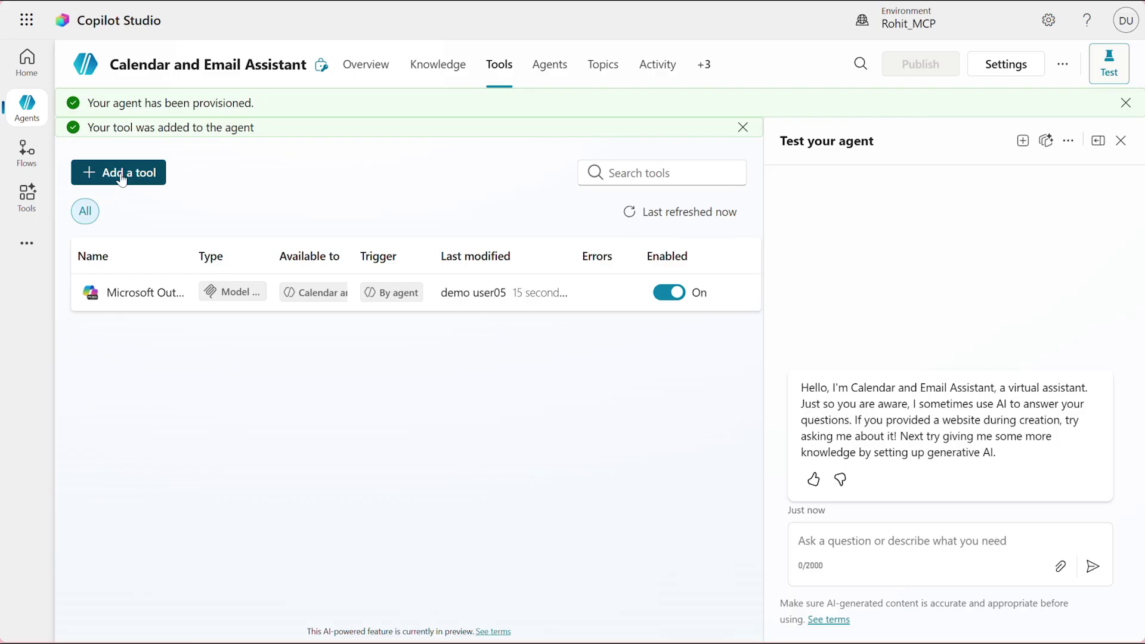
- Add the Microsoft Outlook Mail MCP tool and return to the agent's tools list
{"action": "left_click", "coordinate": [121, 179]}
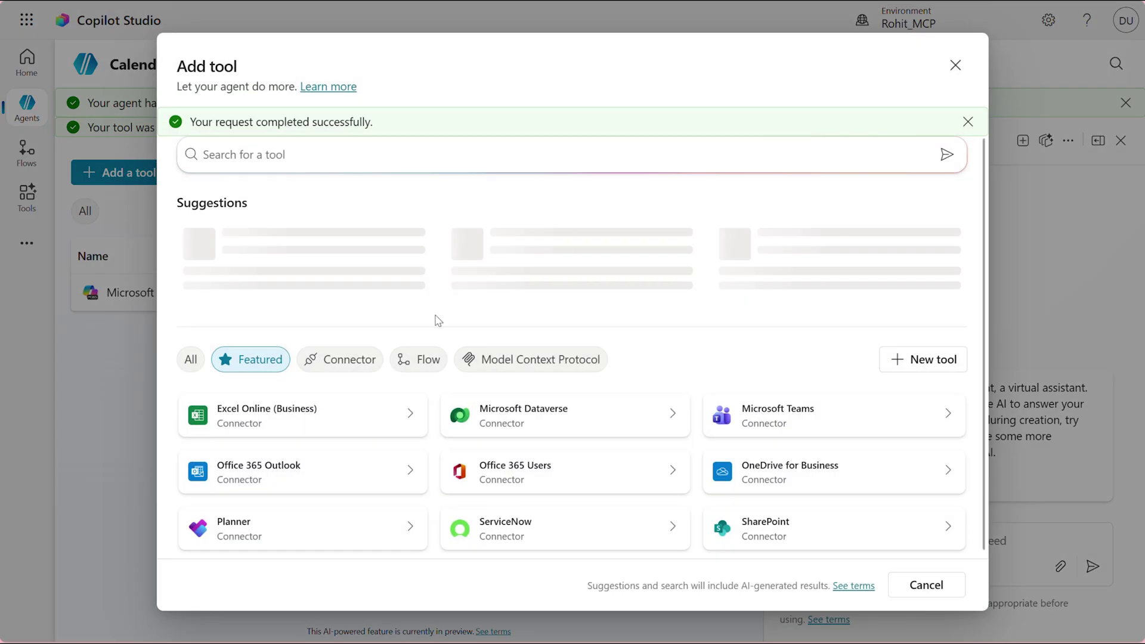
{"action": "left_click", "coordinate": [507, 361]}
{"action": "left_click", "coordinate": [566, 370]}
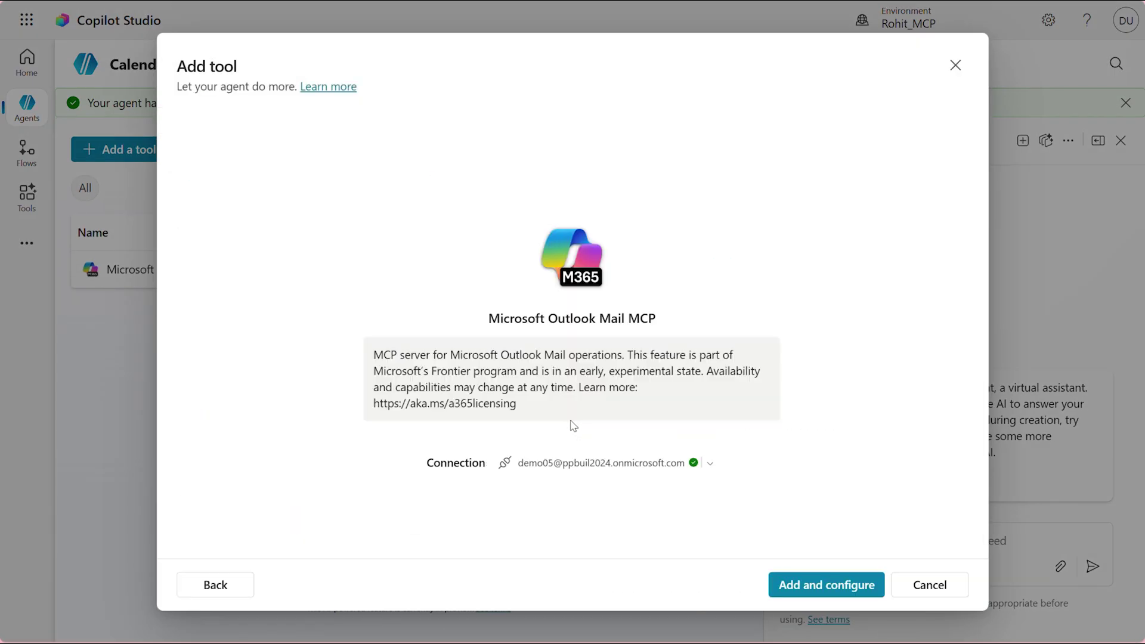
{"action": "left_click", "coordinate": [818, 583]}
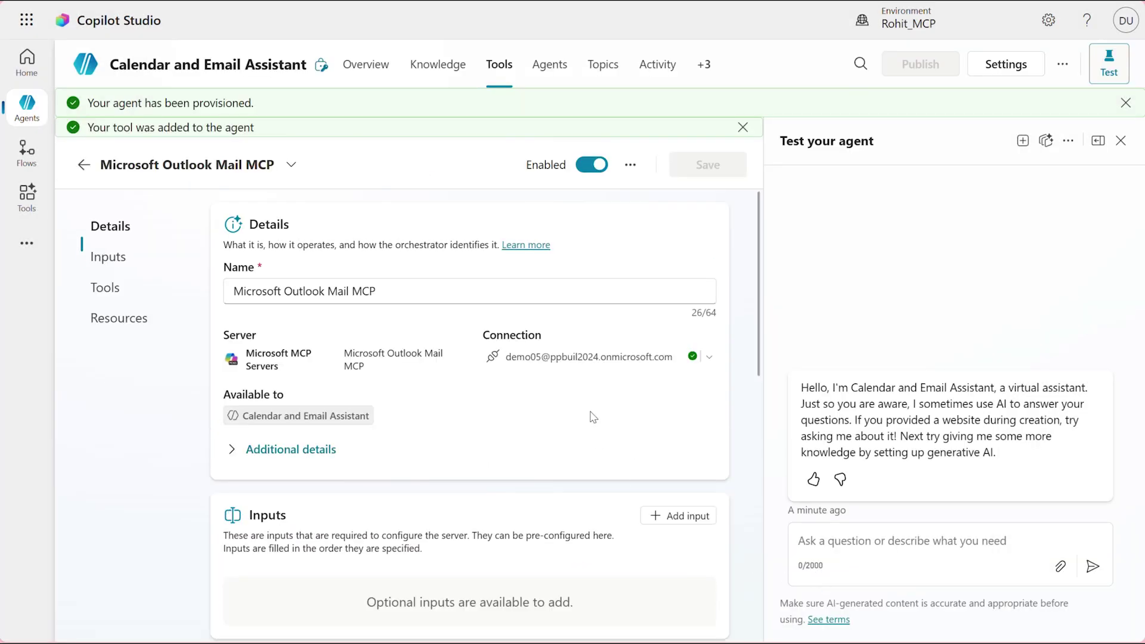
{"action": "left_click", "coordinate": [84, 164]}
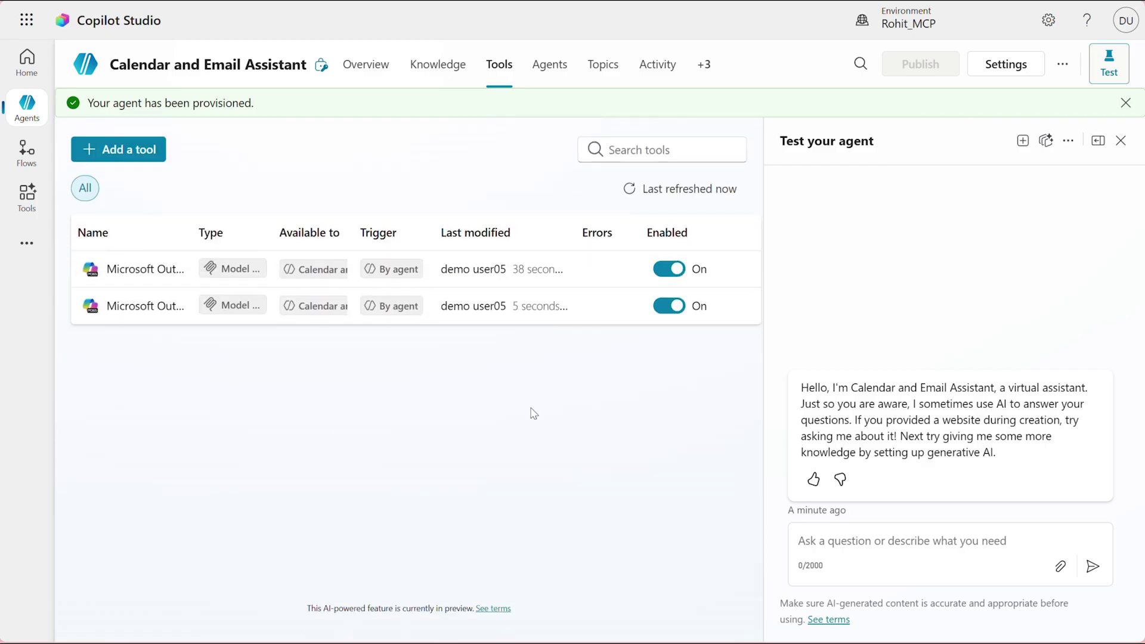
- Ask the test agent 'Can you summarize the GDPR policy' and allow its MCP server connection
{"action": "type", "text": "Can "}
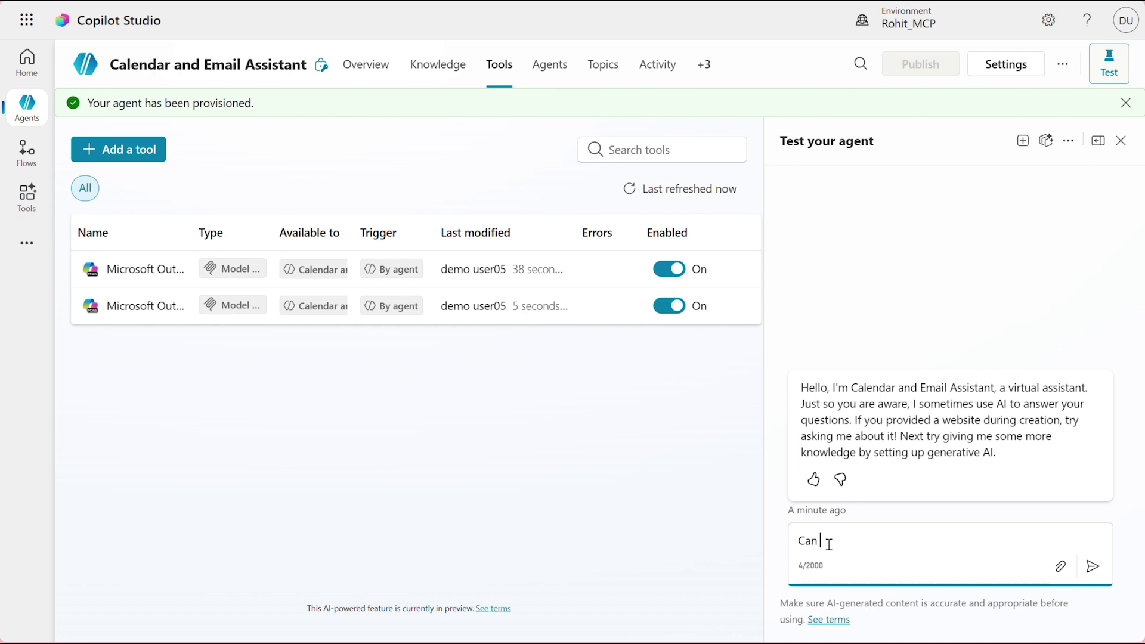
{"action": "type", "text": "you summarize the GDPR policy"}
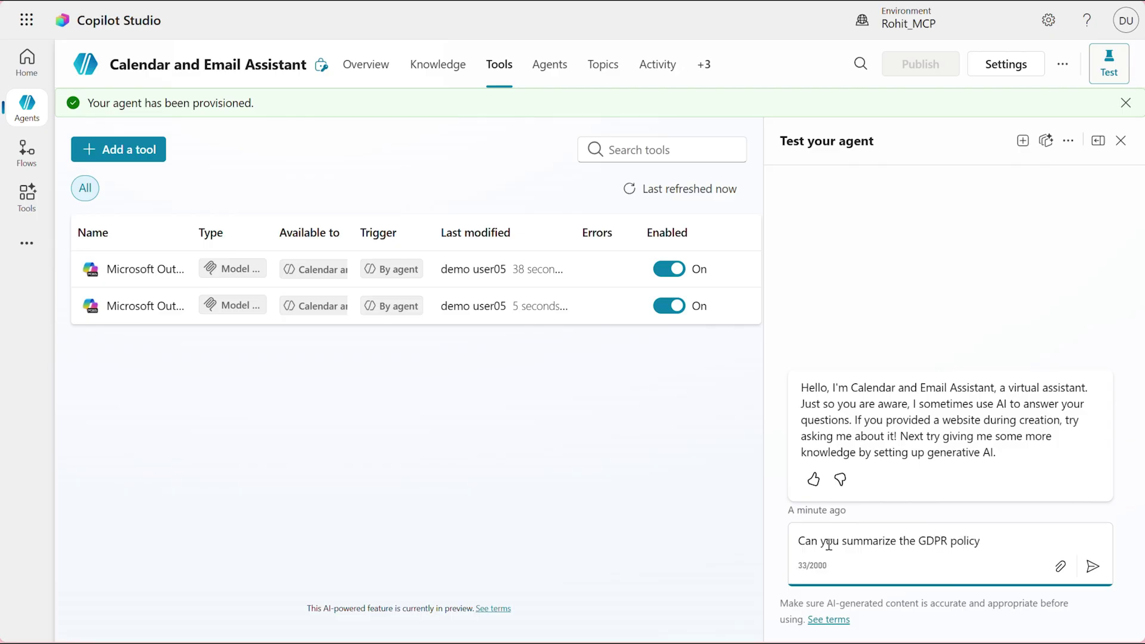
{"action": "key", "text": "Return"}
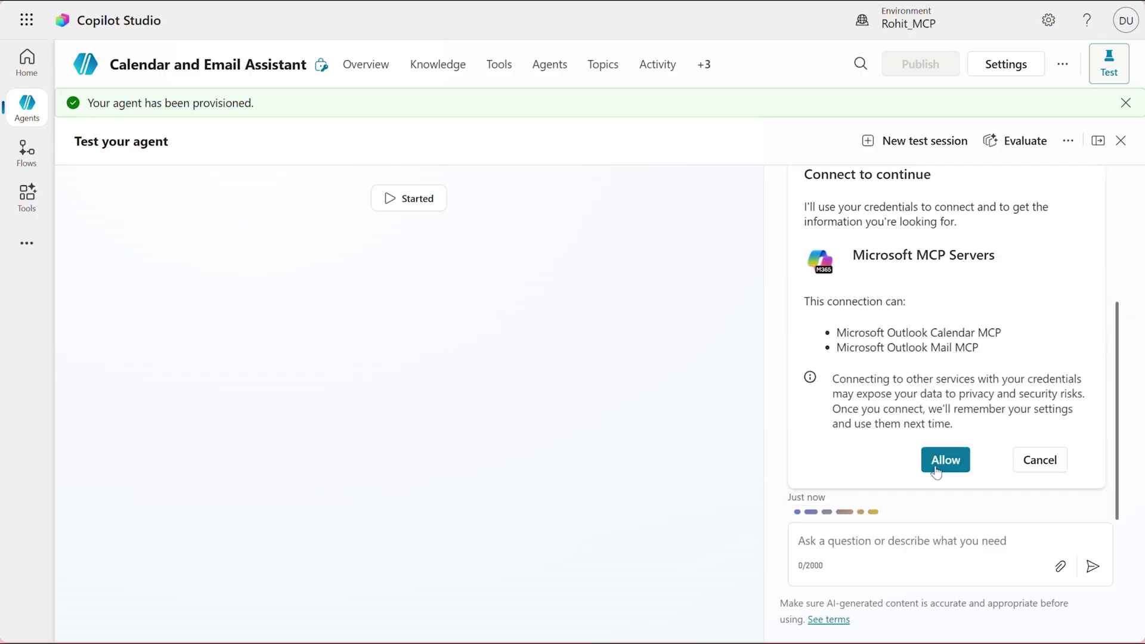
{"action": "left_click", "coordinate": [952, 457]}
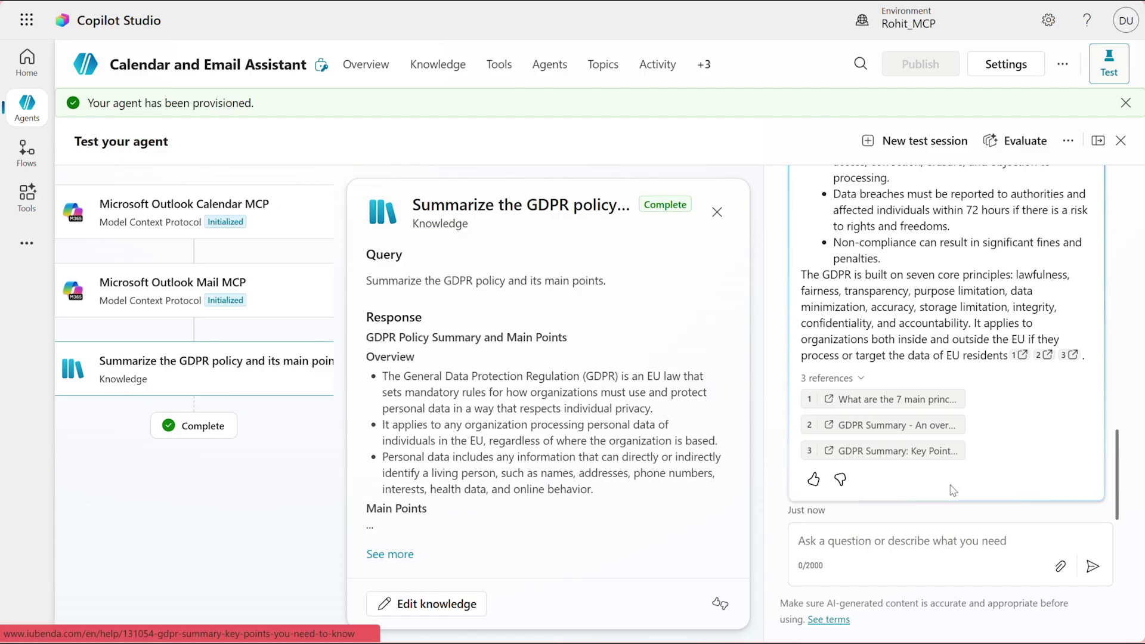
- Tell the agent the summary is for the new project and ask it to email it to a colleague's address
{"action": "left_click", "coordinate": [878, 546]}
{"action": "type", "text": "We might need to "}
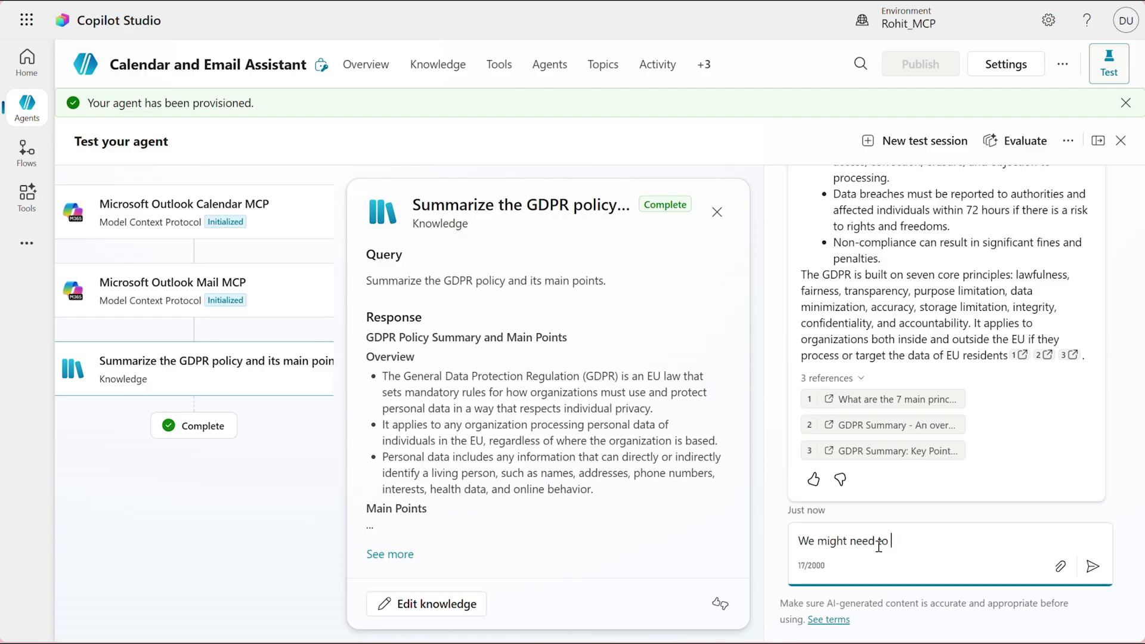
{"action": "type", "text": "understand this as part "}
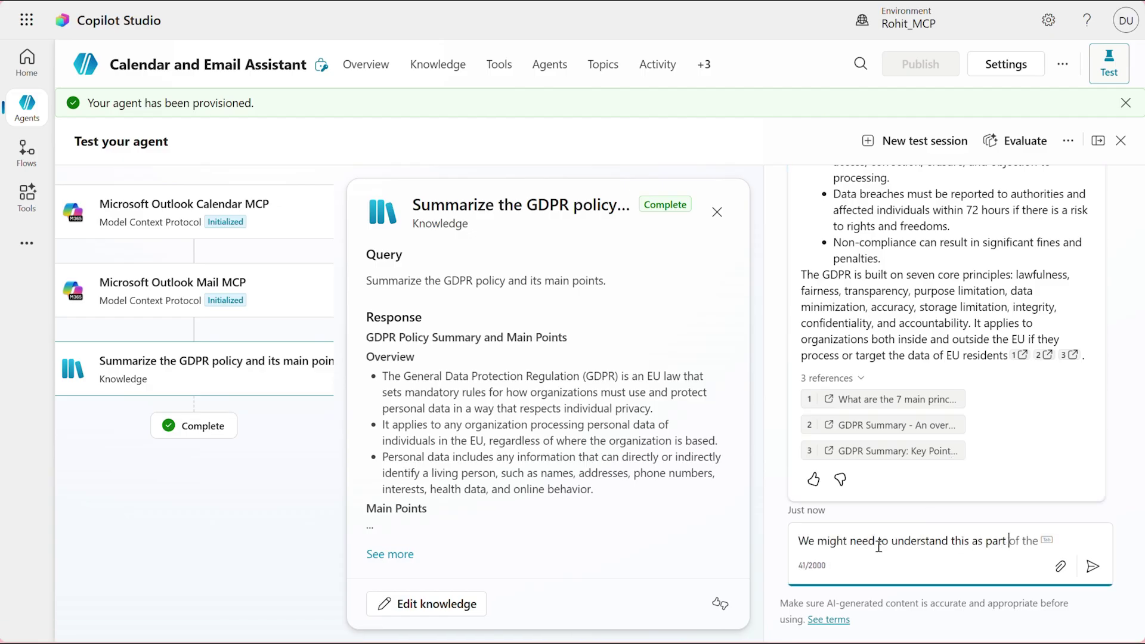
{"action": "type", "text": "of our new project "}
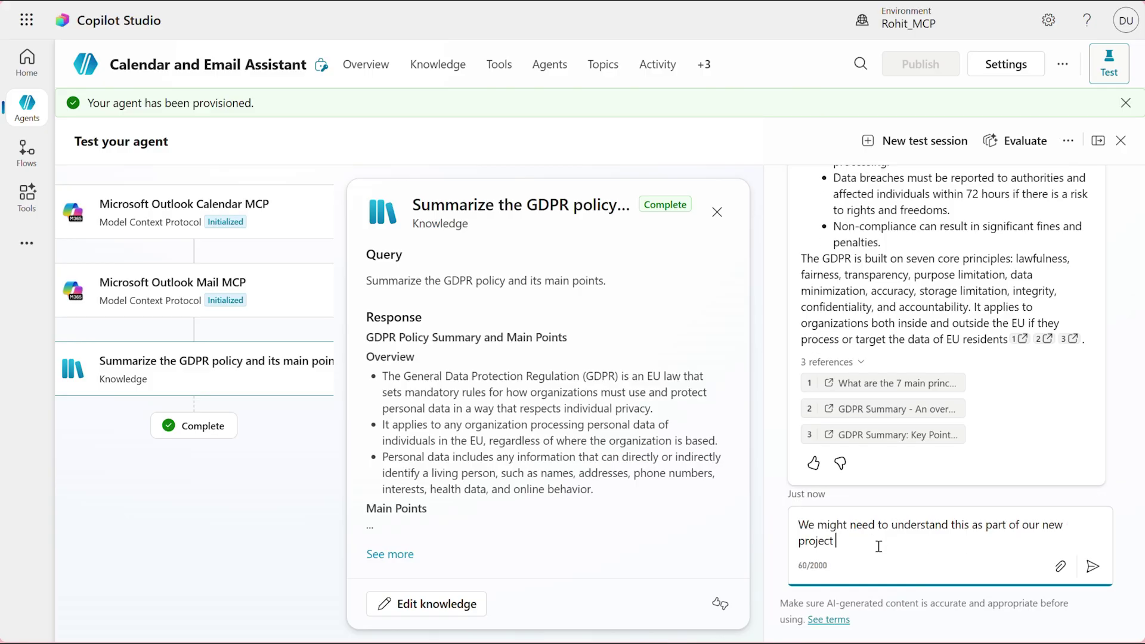
{"action": "type", "text": "we are building."}
{"action": "key", "text": "shift+Return"}
{"action": "key", "text": "shift+Return"}
{"action": "type", "text": "Can you "}
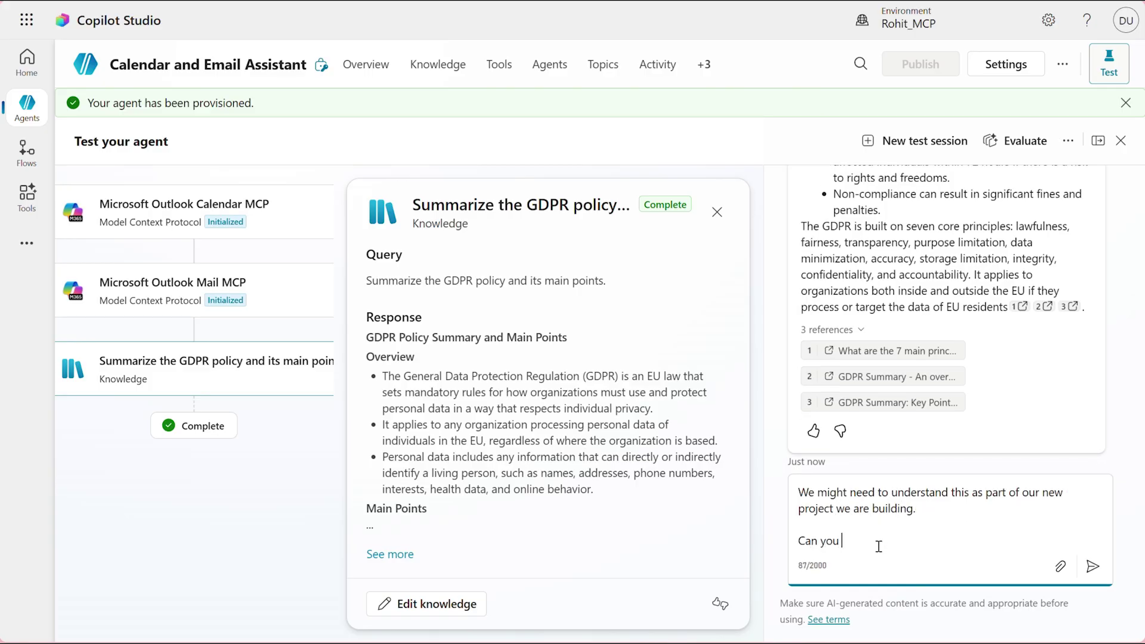
{"action": "type", "text": "email this info"}
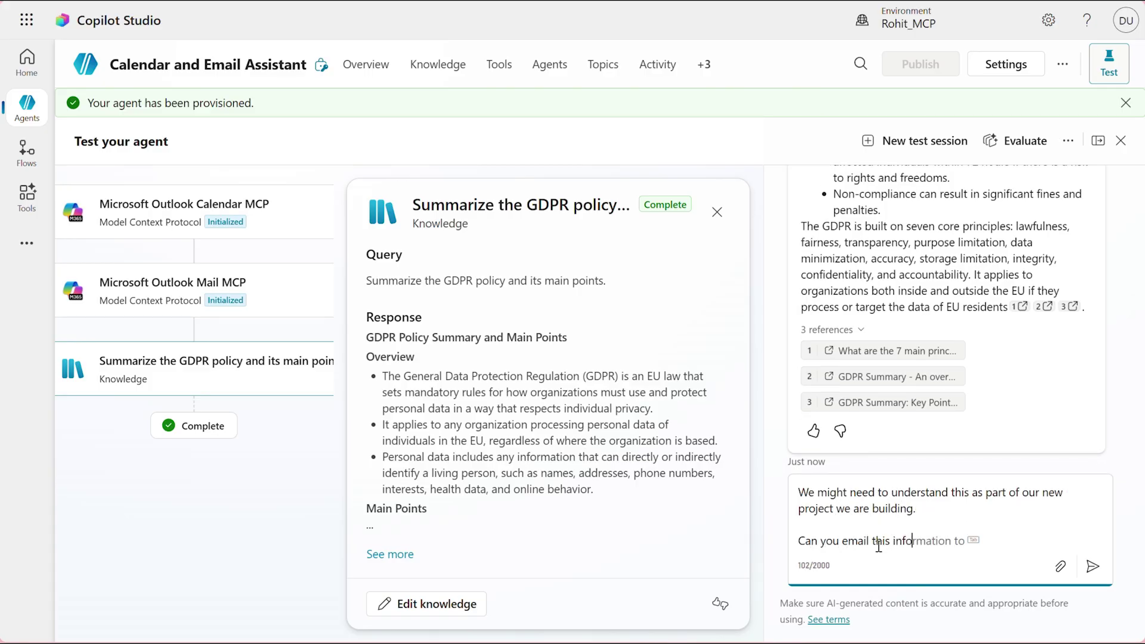
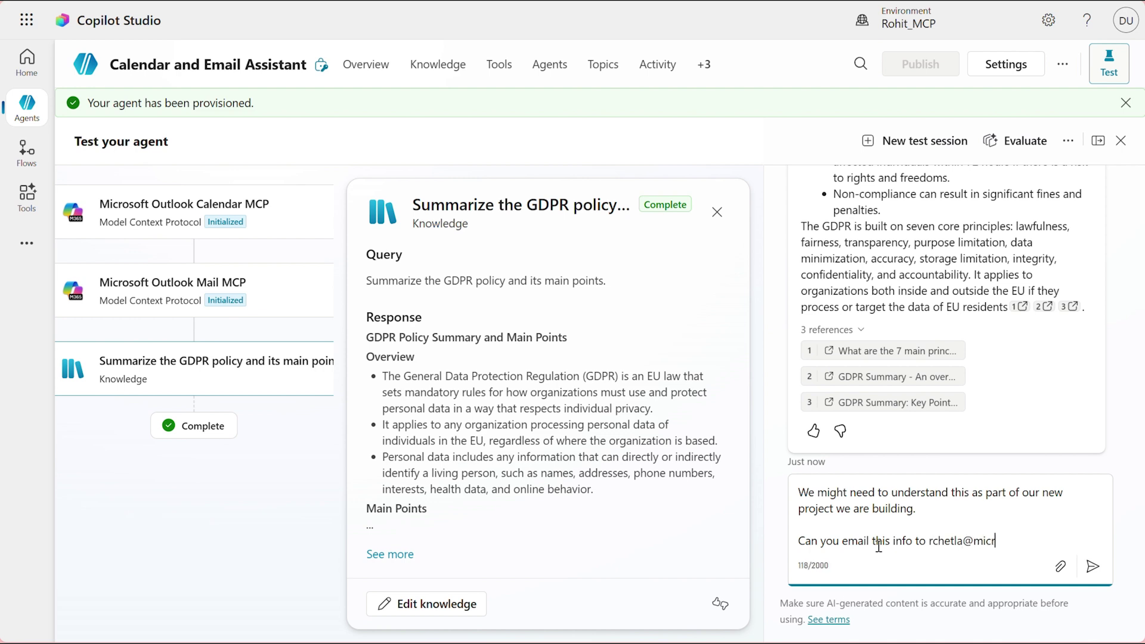
{"action": "key", "text": "Return"}
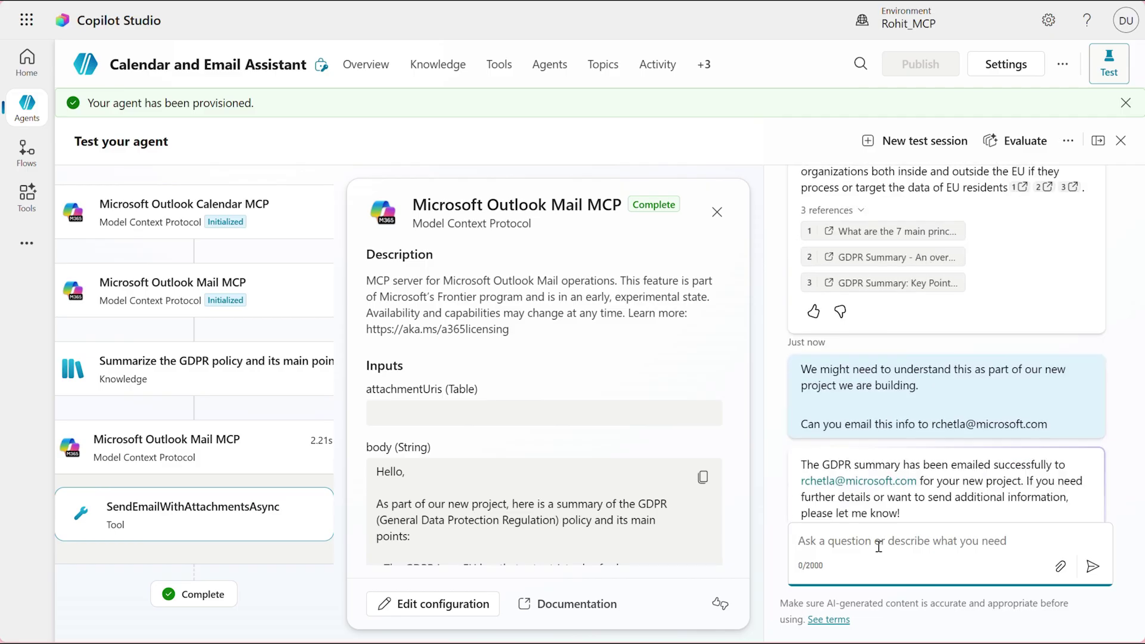
- Ask the agent to schedule a 10 AM meeting tomorrow with three colleagues' e-mail addresses and GDPR notes
{"action": "type", "text": "Aweso"}
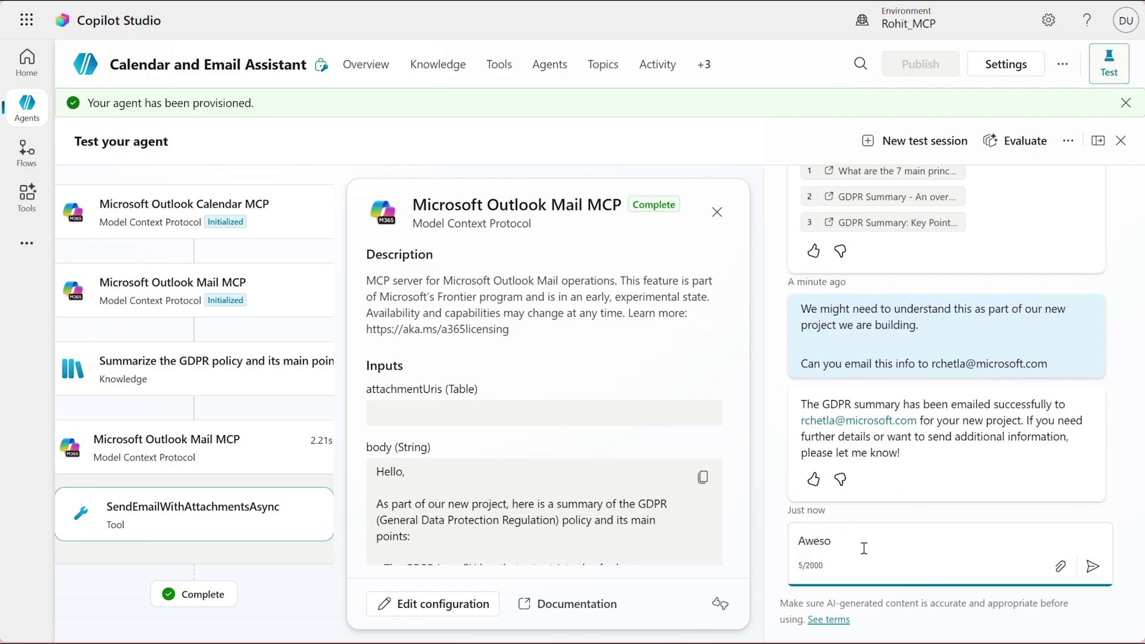
{"action": "type", "text": "me, let"}
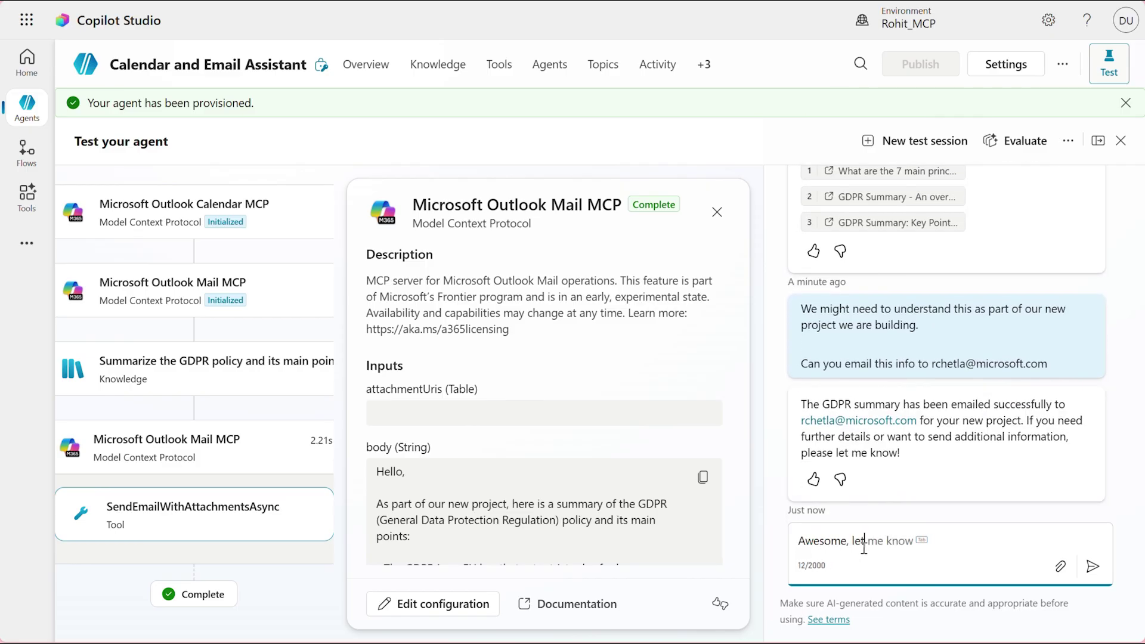
{"action": "type", "text": "s schedule a meetin"}
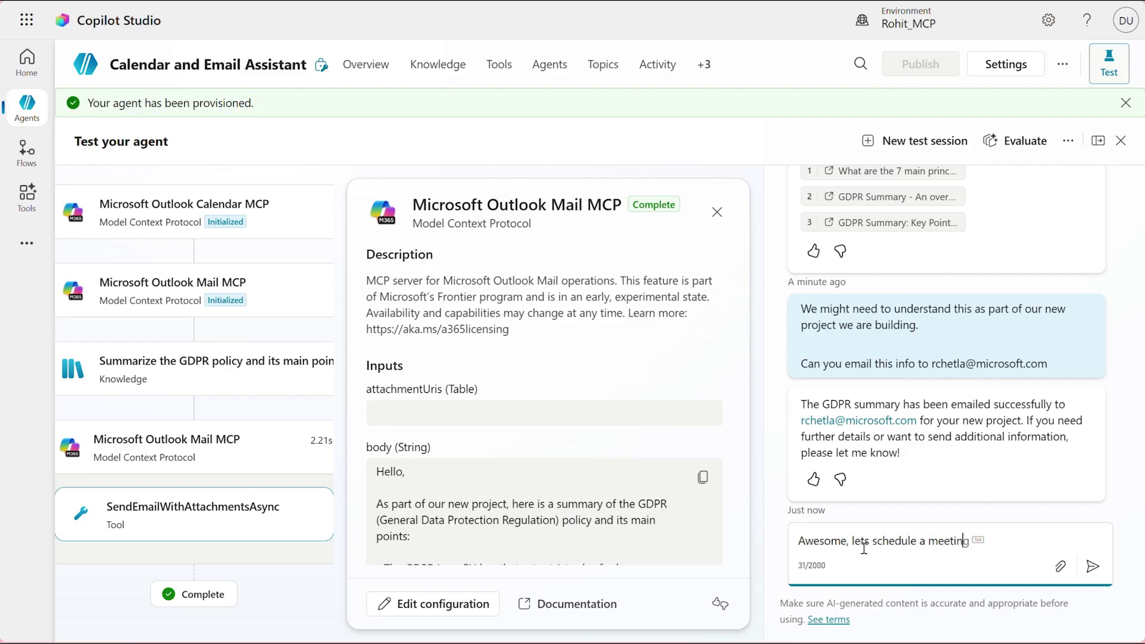
{"action": "type", "text": "g with my team r"}
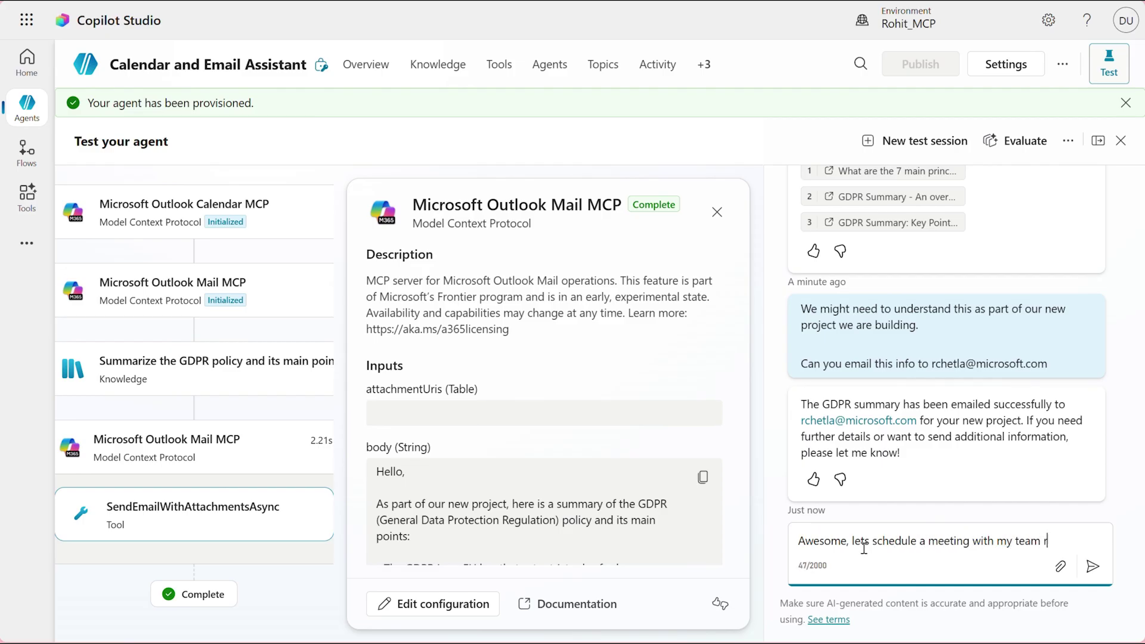
{"action": "type", "text": "egarding this"}
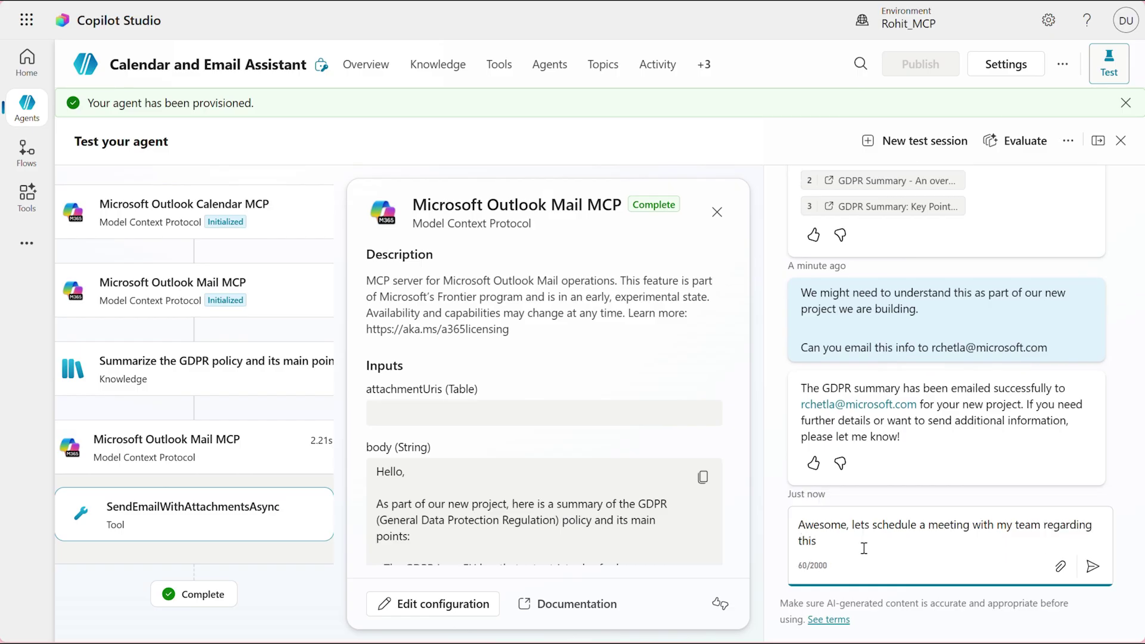
{"action": "type", "text": "."}
{"action": "key", "text": "shift+Return"}
{"action": "key", "text": "shift+Return"}
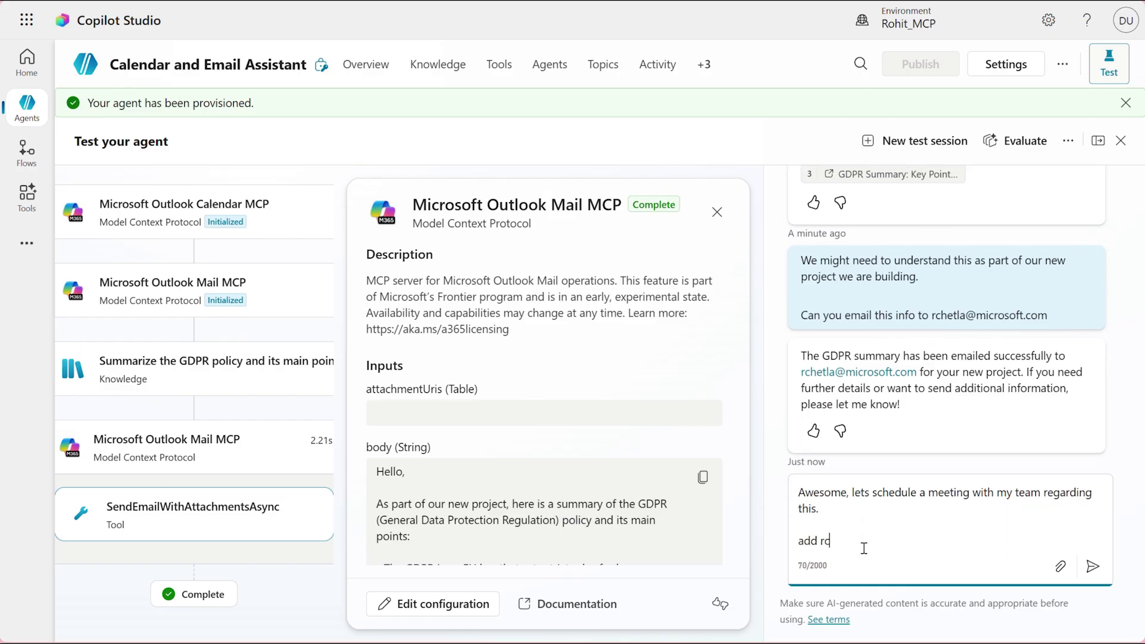
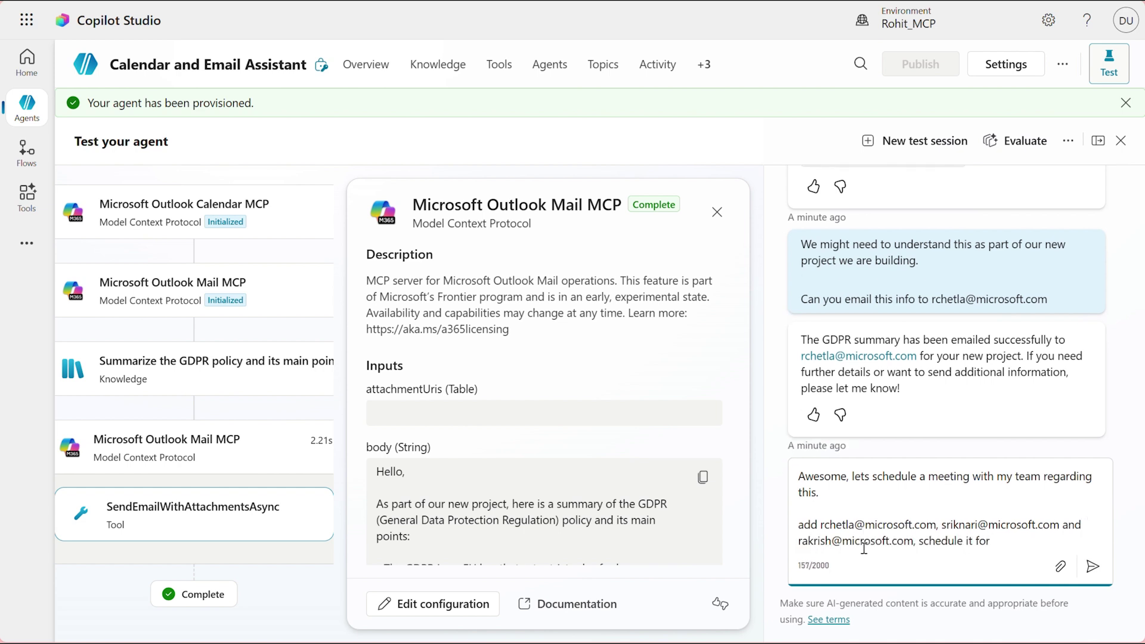
{"action": "type", "text": "10 AM tomorrow and add the GDPR note"}
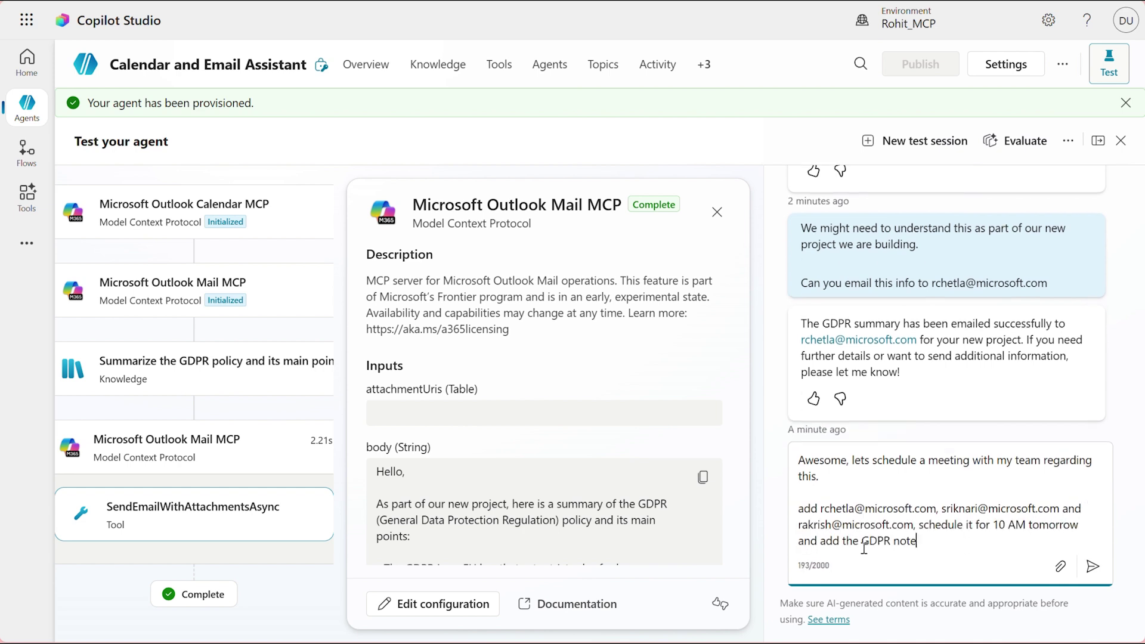
{"action": "type", "text": "s in the description"}
{"action": "key", "text": "Return"}
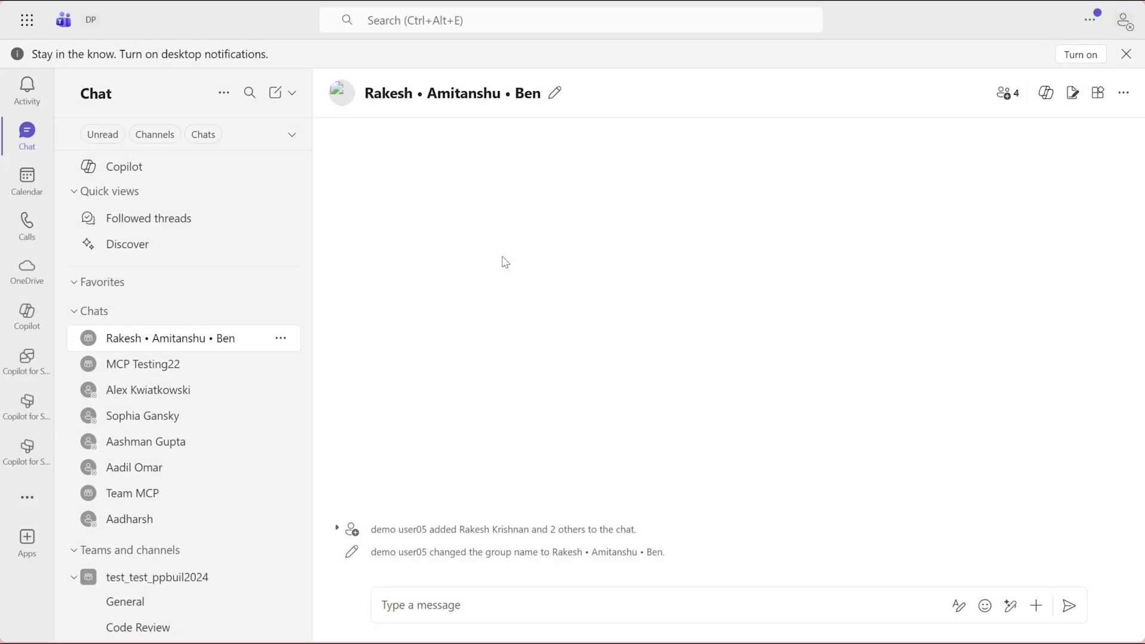
- Open Tuesday's 'Team Meeting: GDPR Overview for New Project' event in full view in the Teams calendar
{"action": "left_click", "coordinate": [37, 192]}
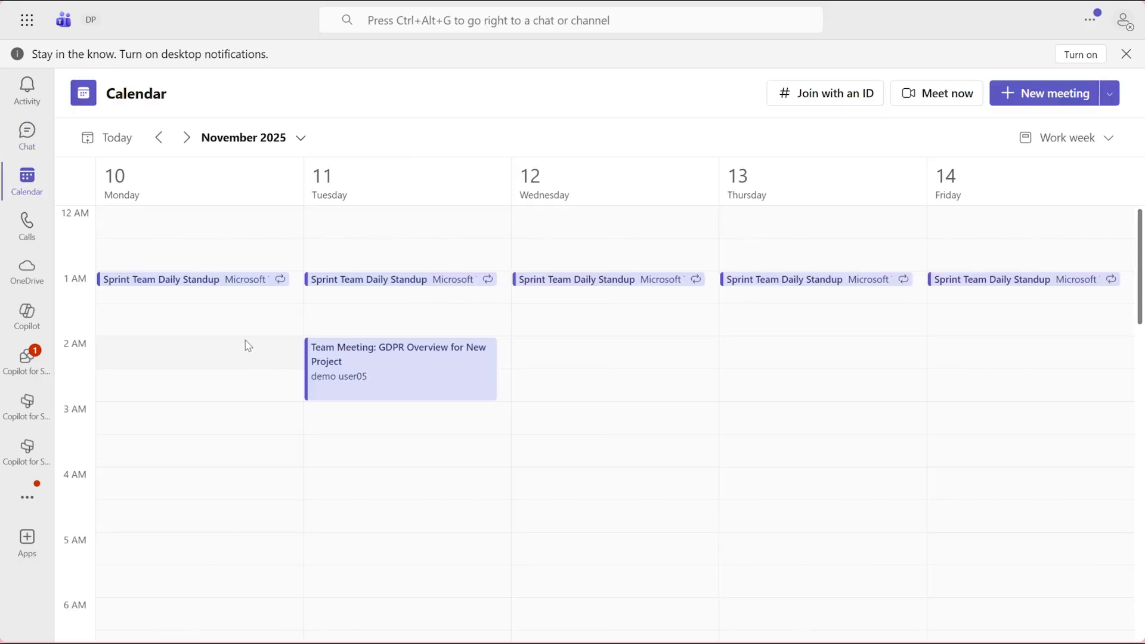
{"action": "left_click", "coordinate": [357, 375]}
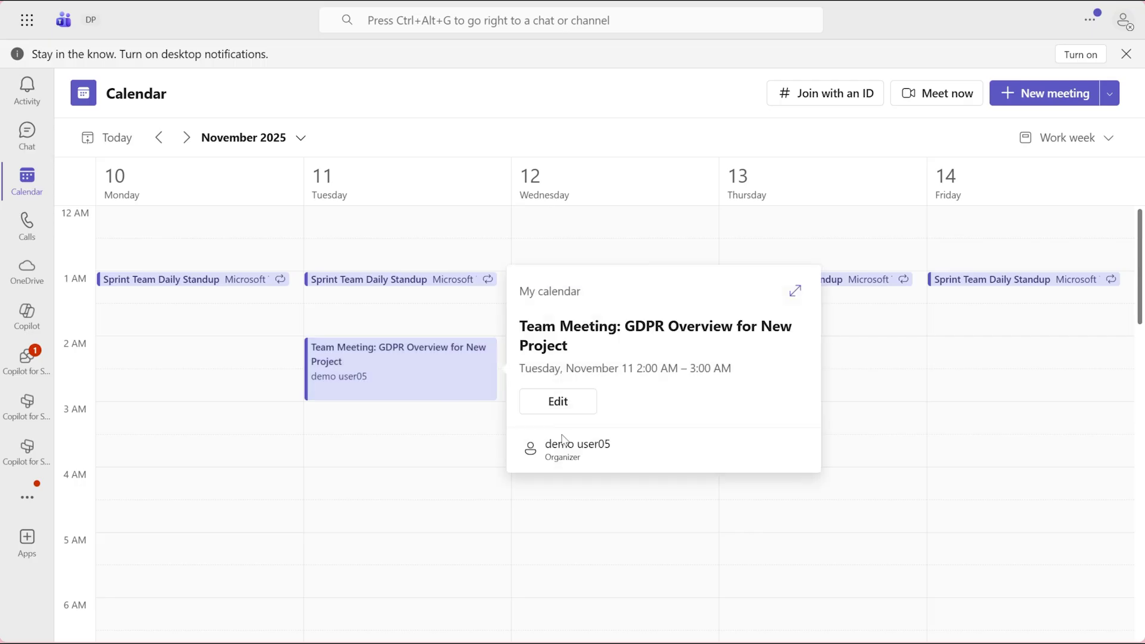
{"action": "left_click", "coordinate": [795, 291]}
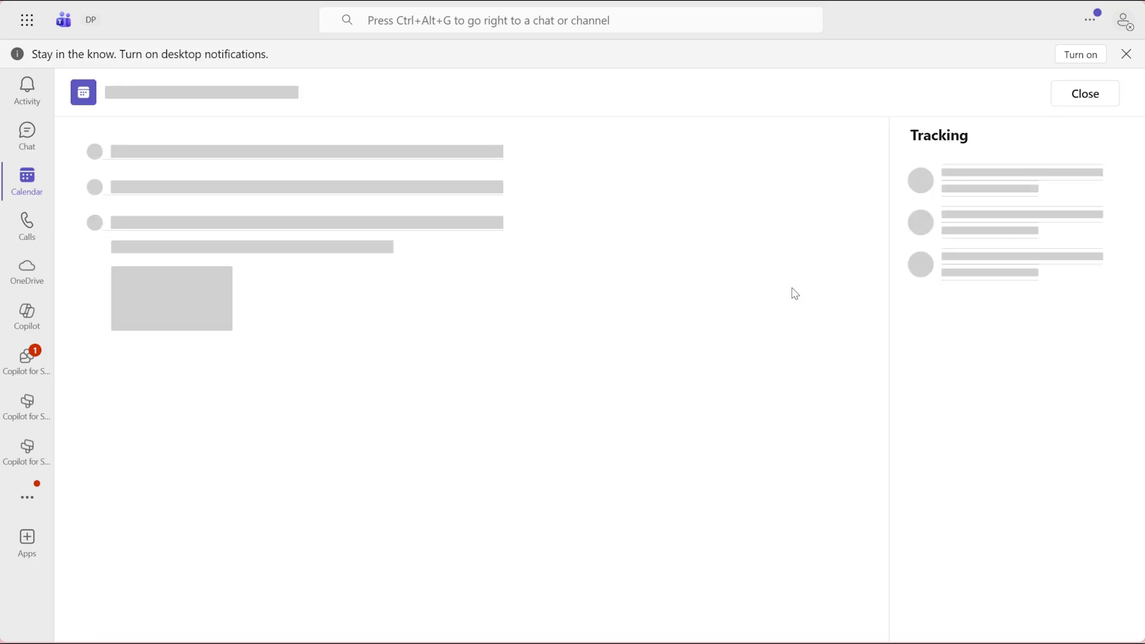